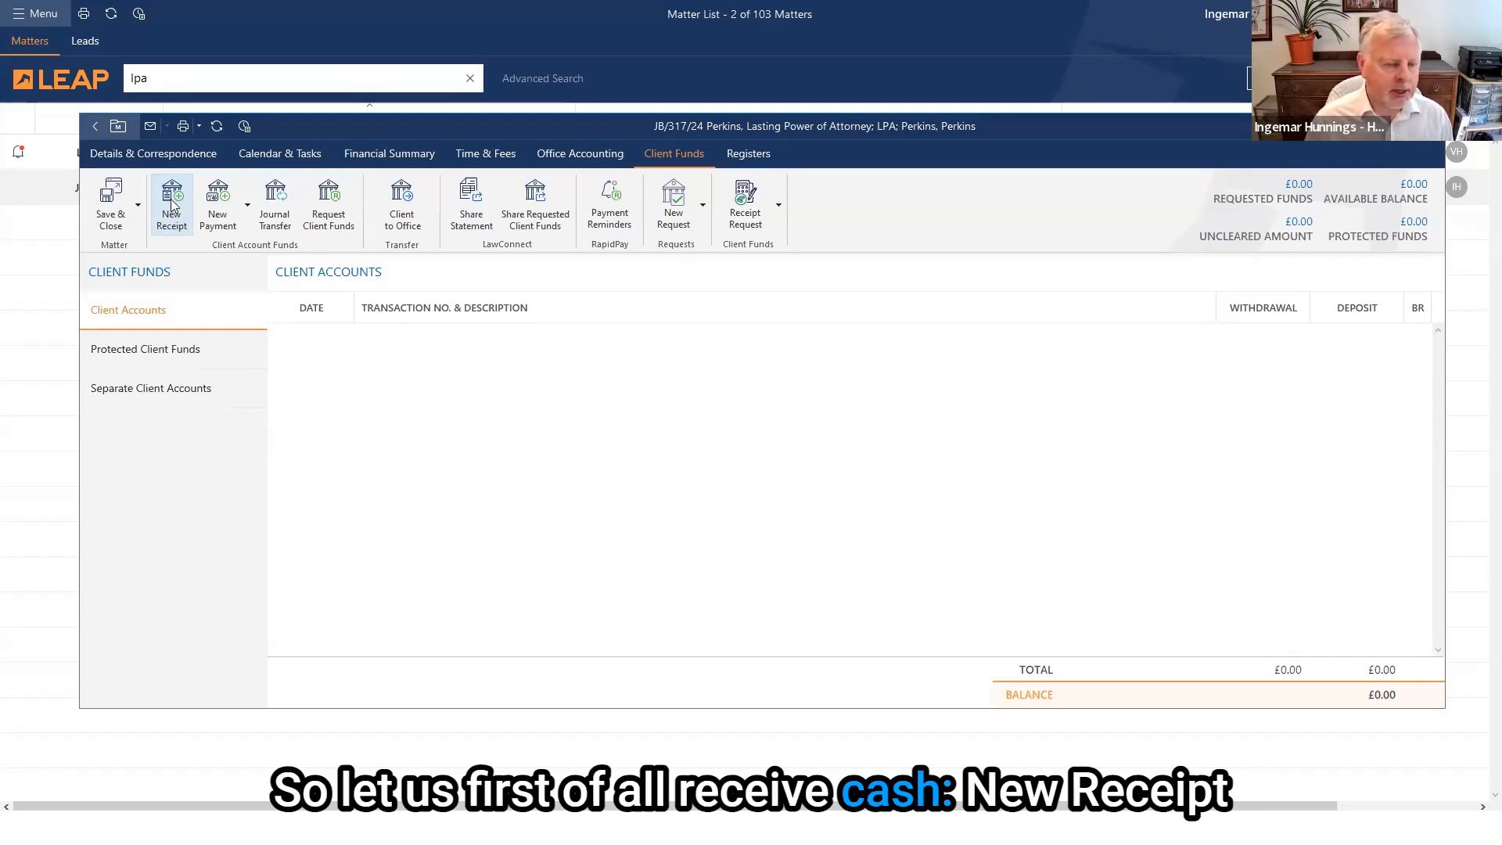
Start a new client receipt for the matter and check the selectable bank accounts, keeping Client Account.
click(172, 205)
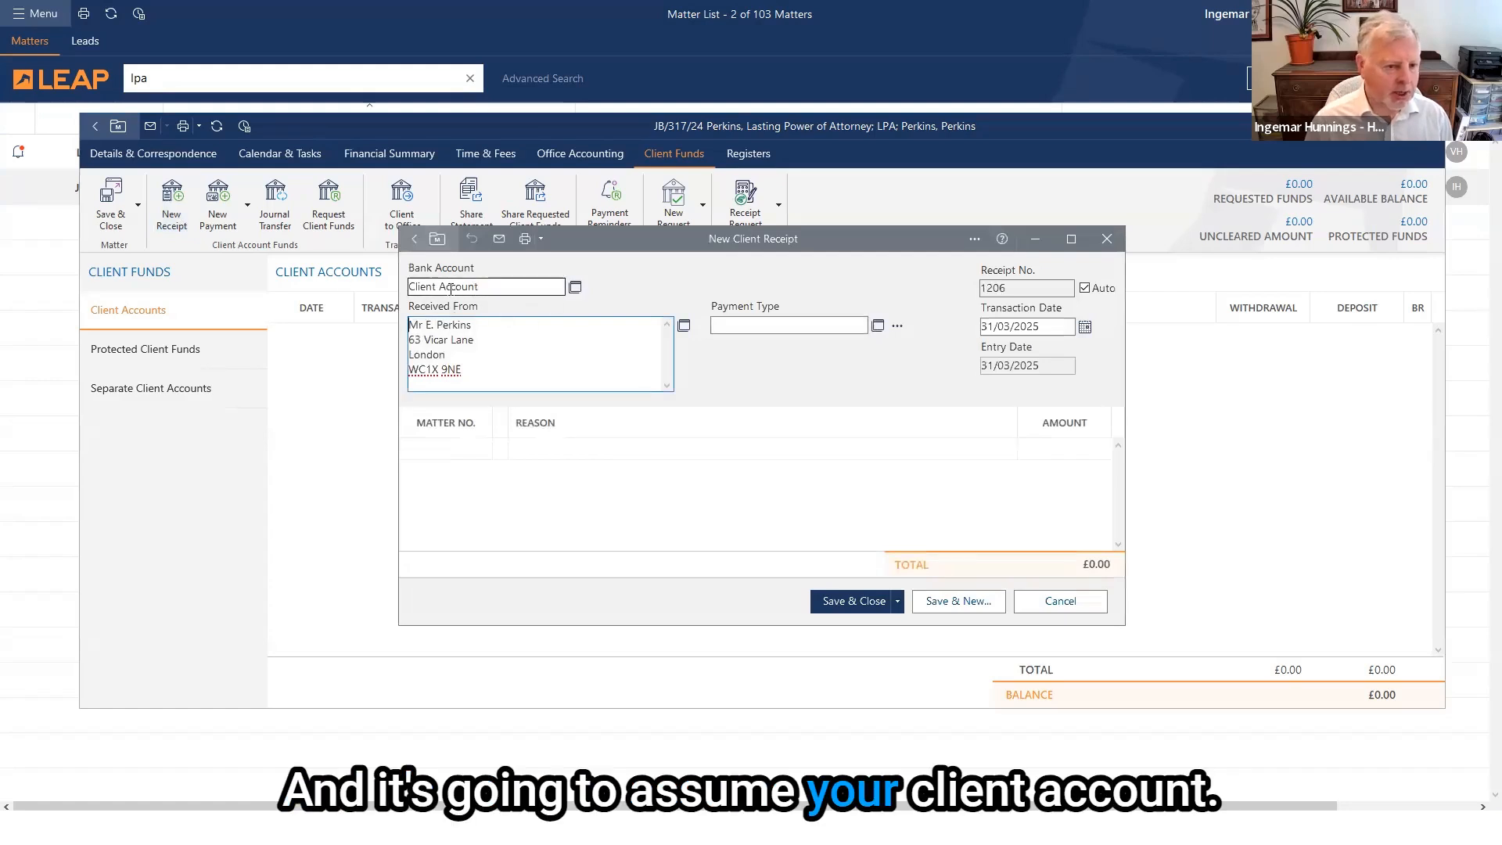
click(576, 287)
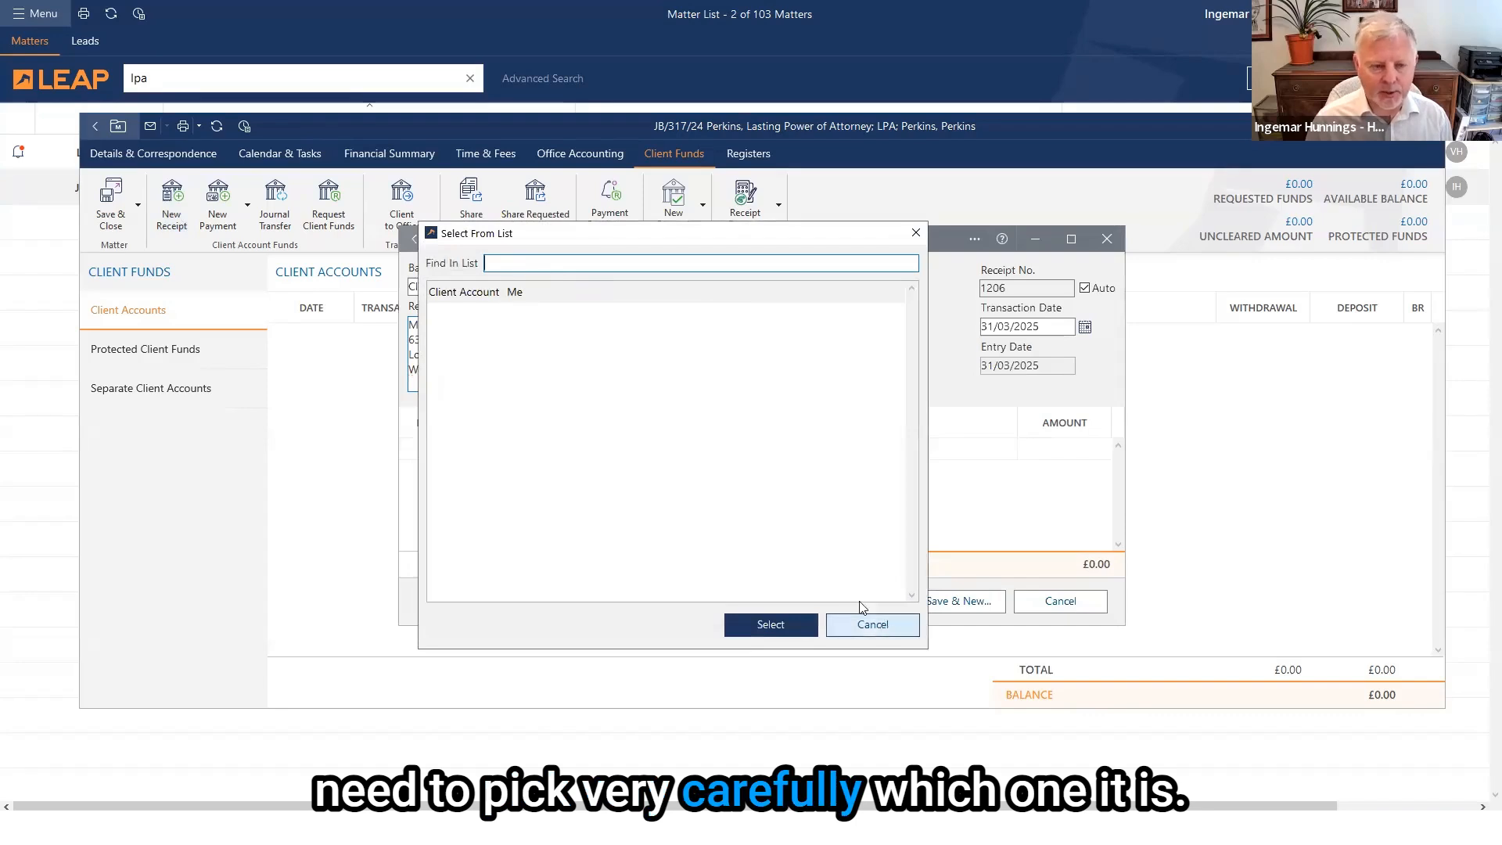
click(868, 623)
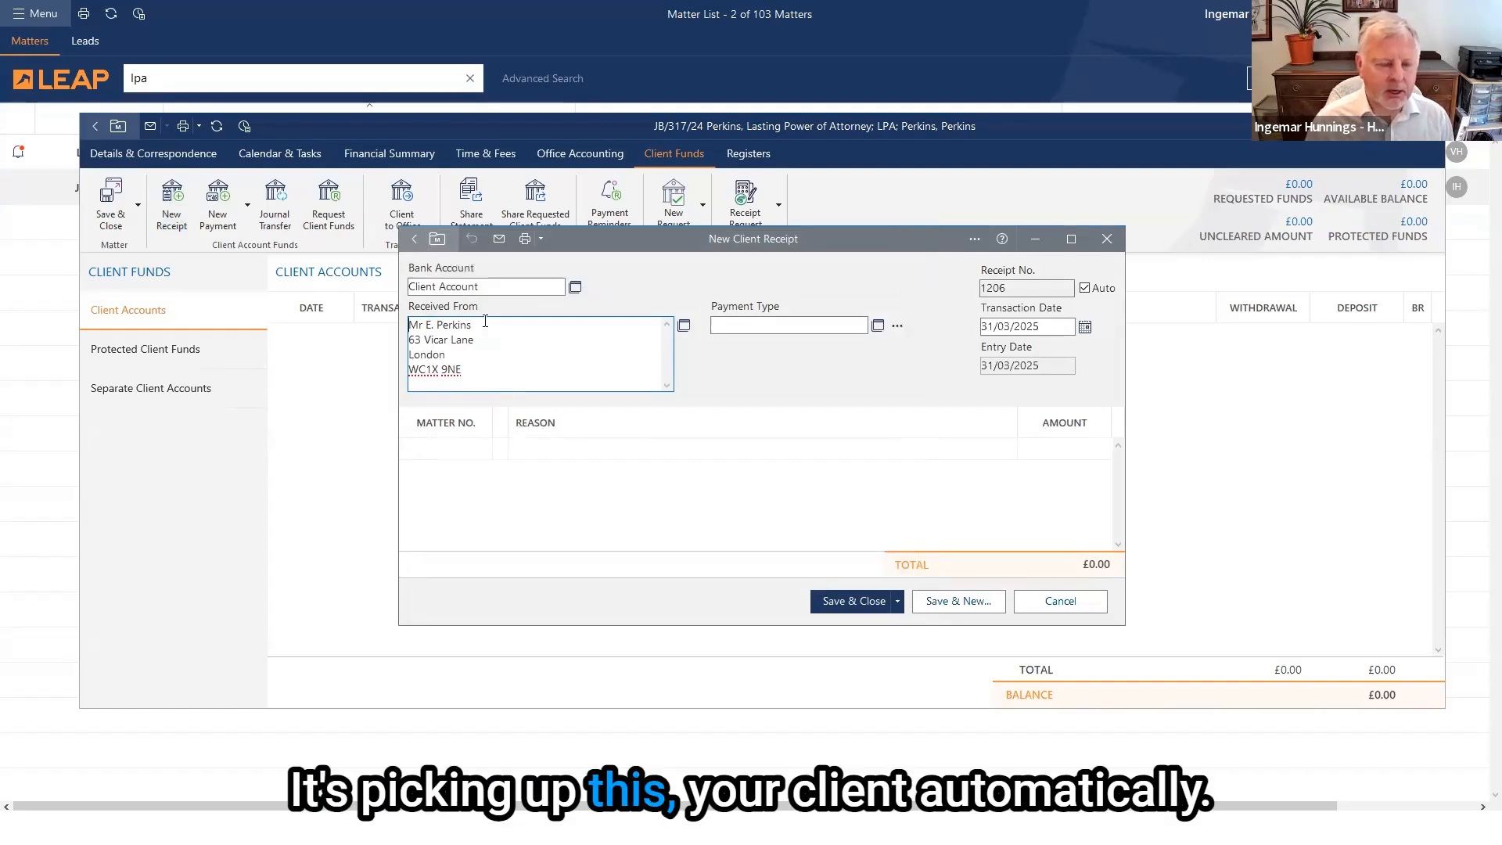
Look through the cards on this matter and the card filter categories available for the receipt's Received From details.
drag(473, 370, 409, 323)
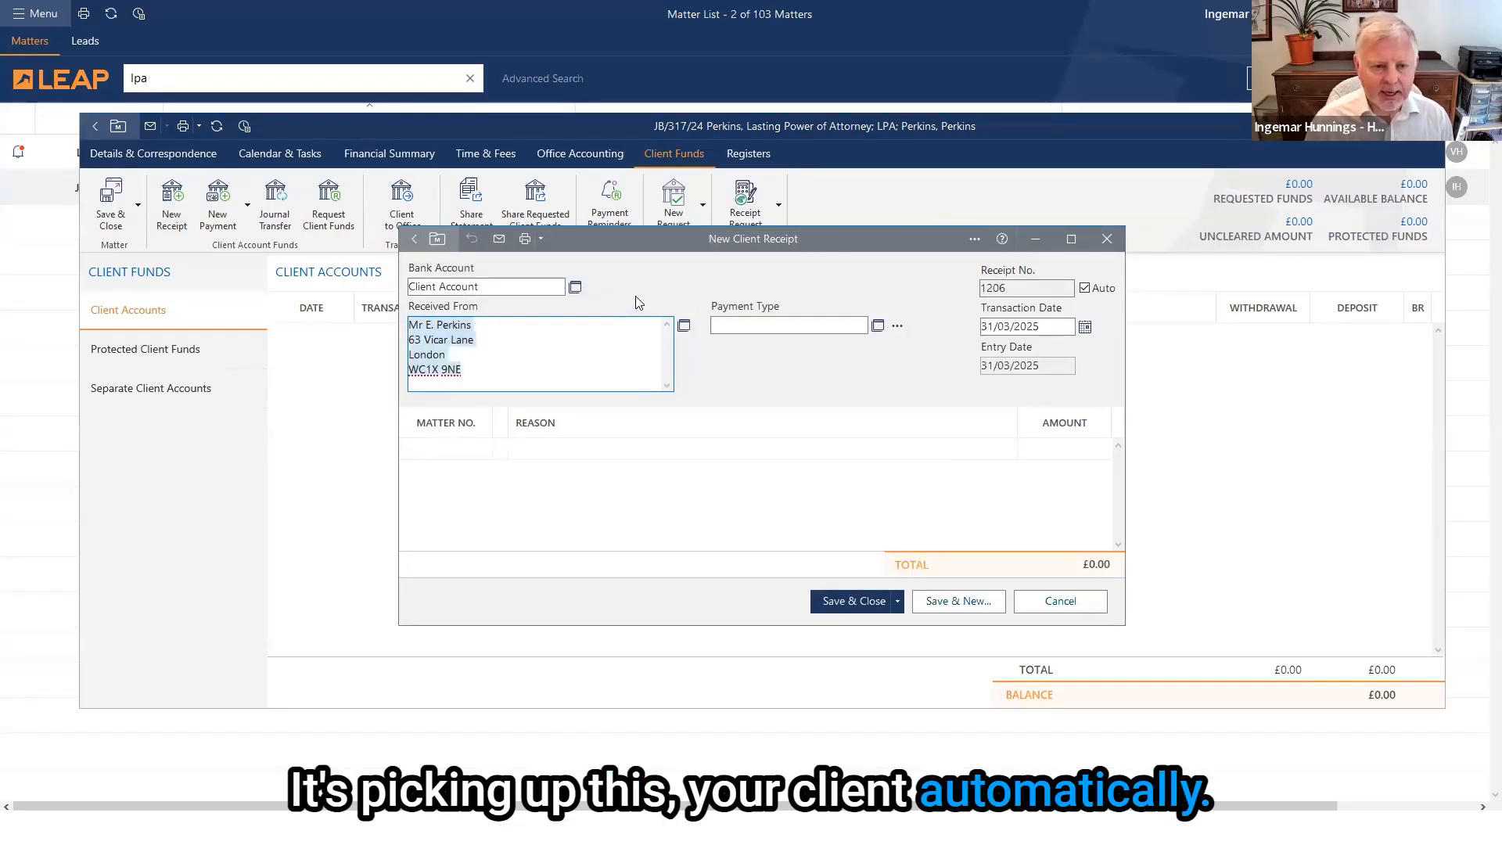
click(683, 328)
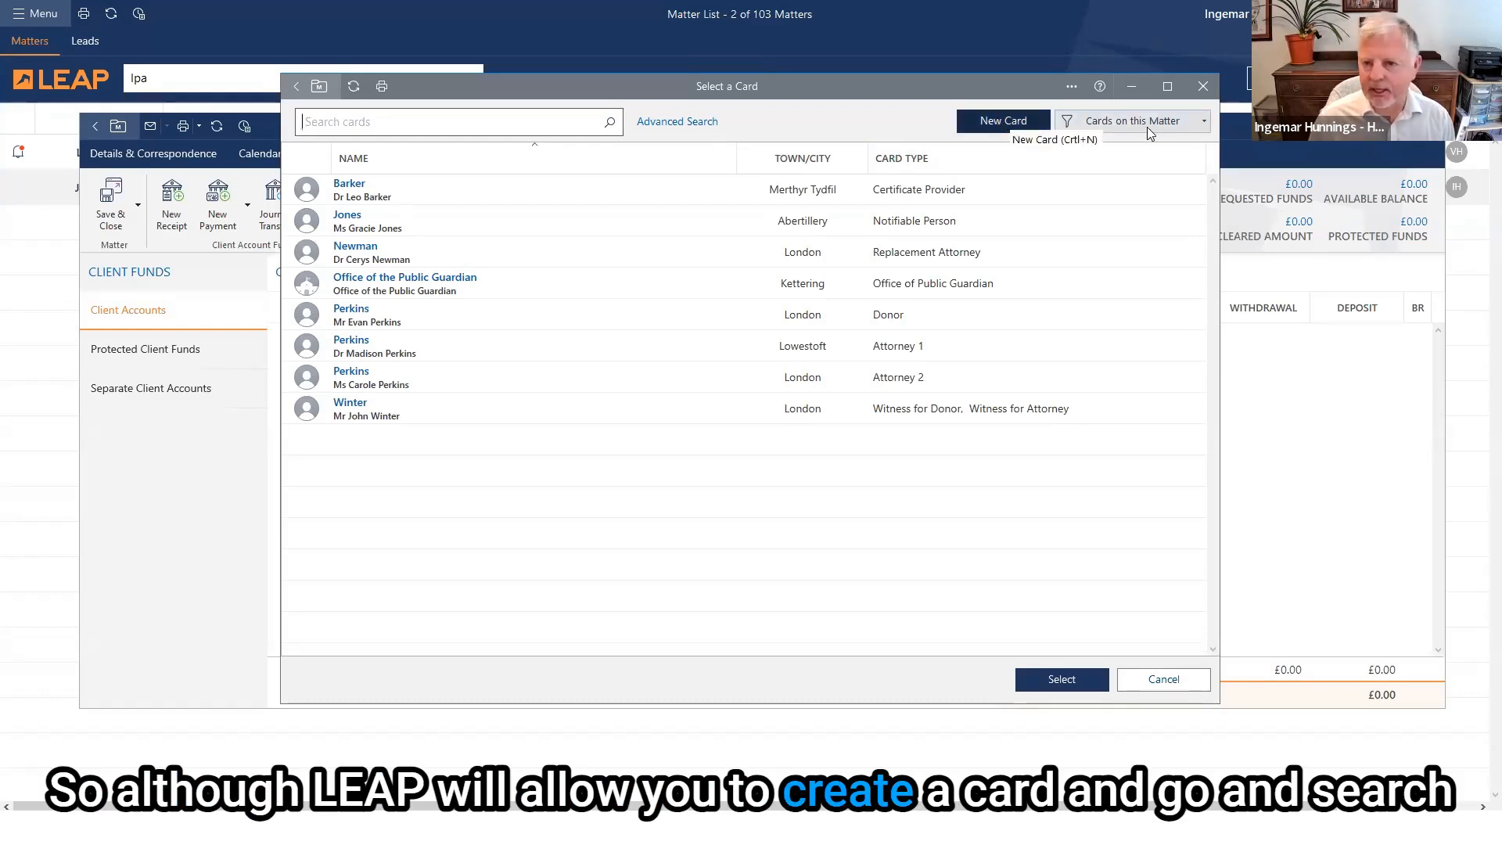
click(1193, 127)
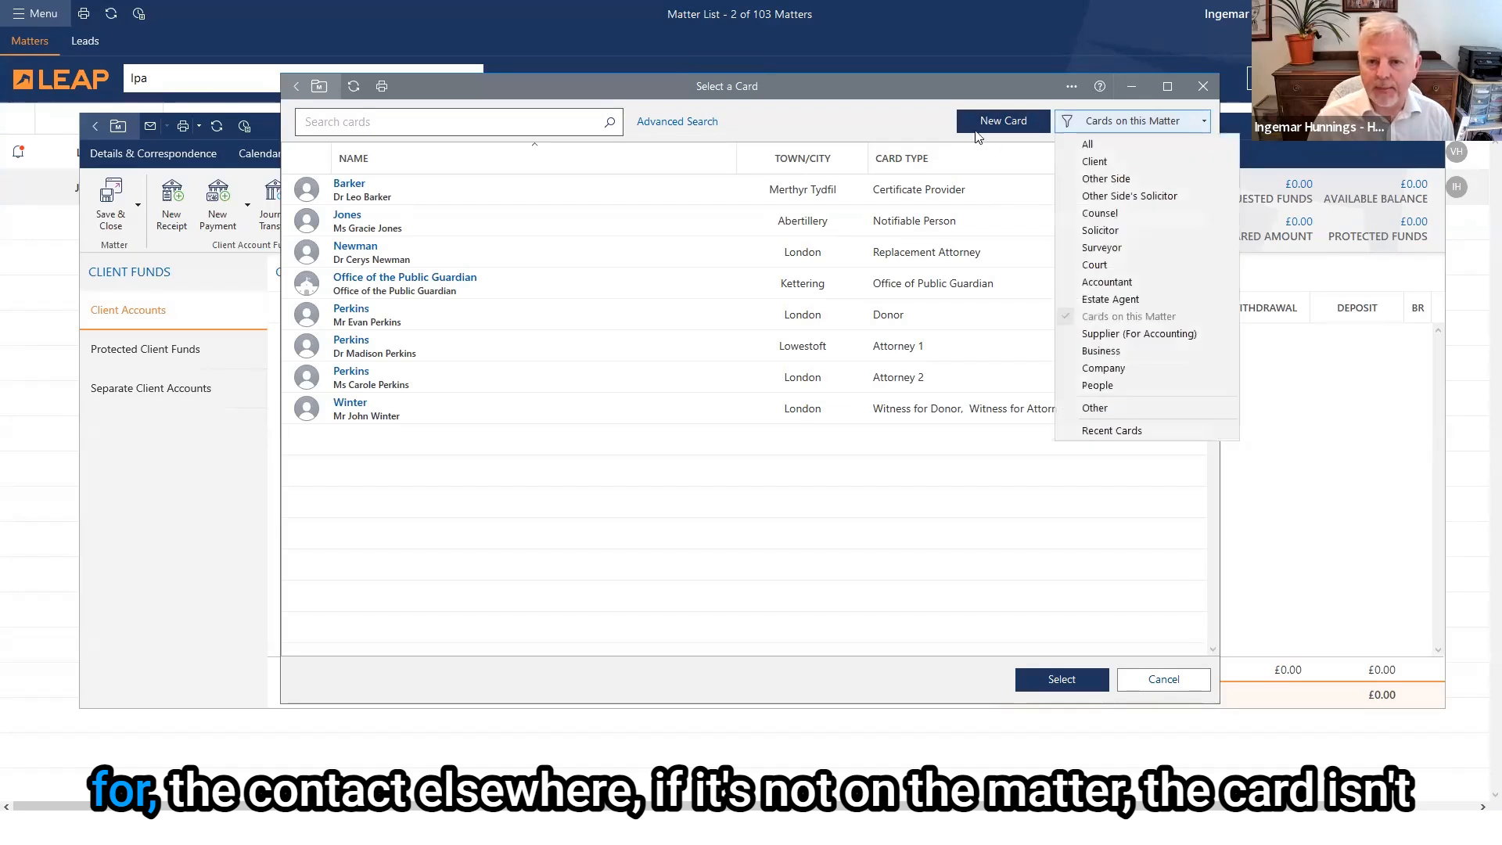
click(868, 126)
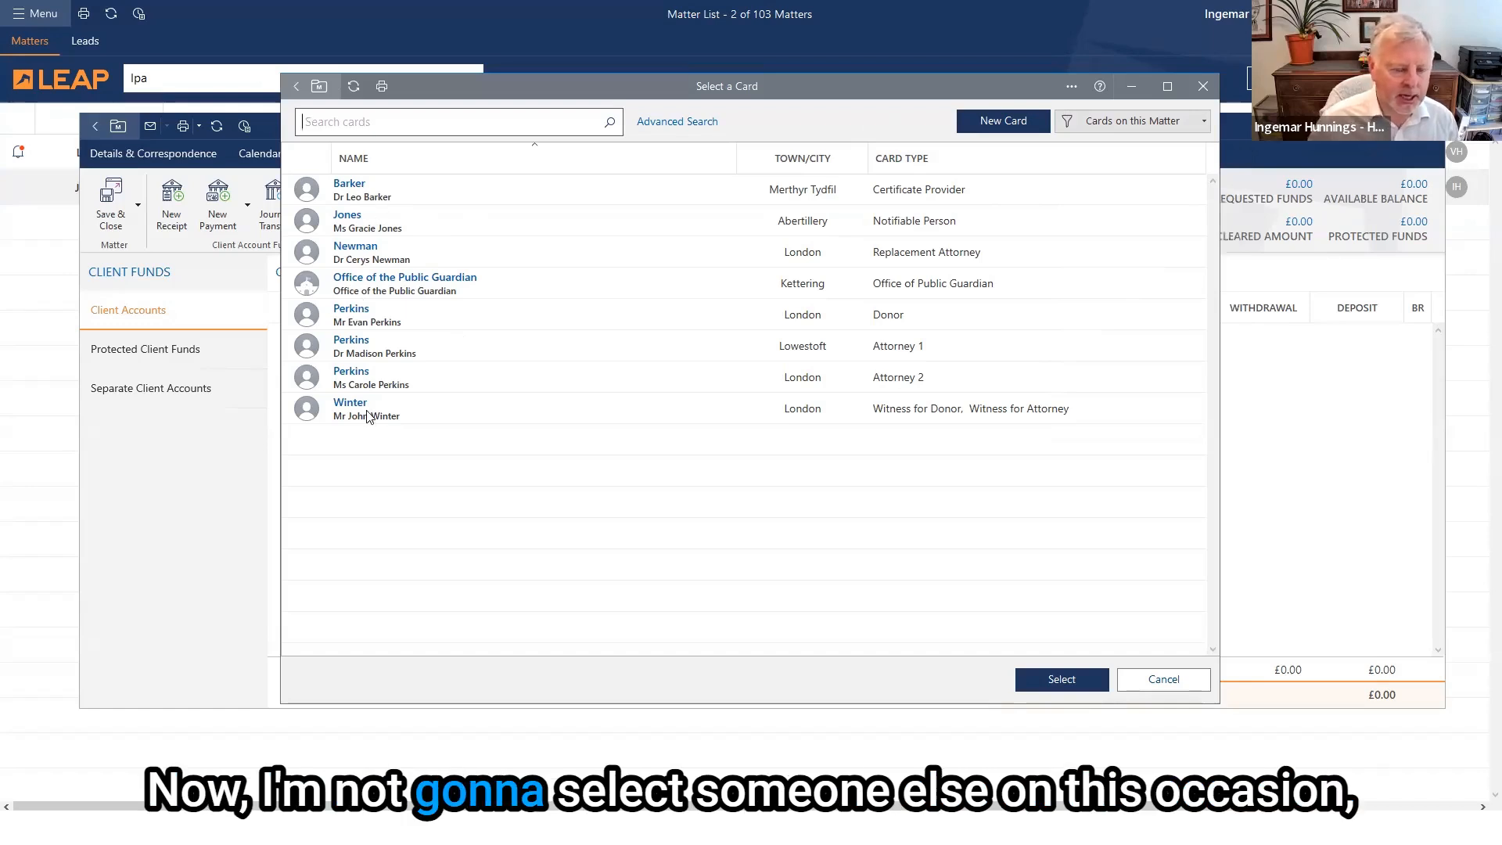
click(1163, 679)
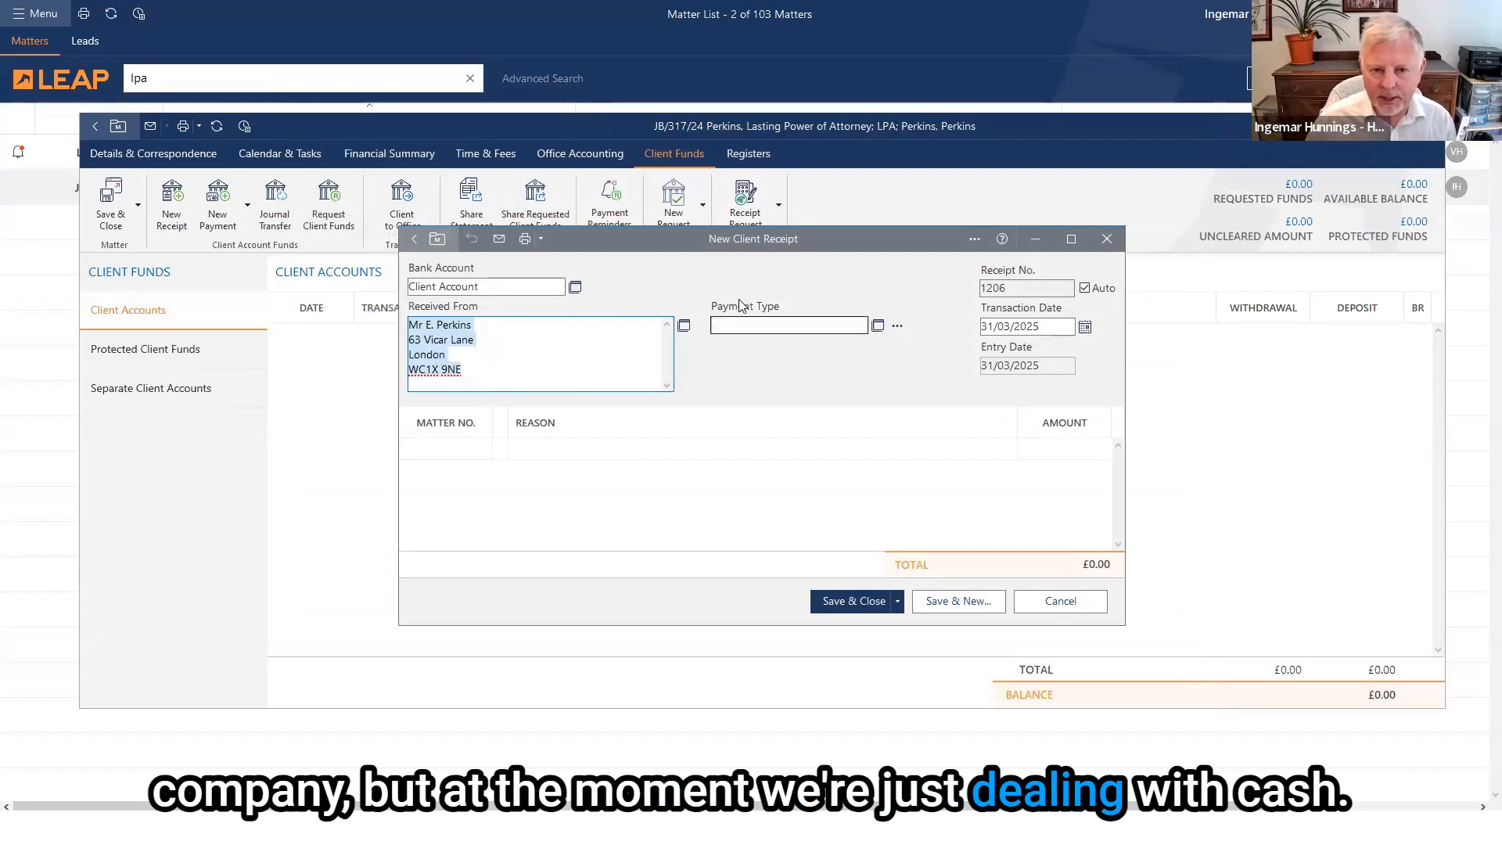
Set the receipt's payment type to Cash and record 500 in notes in the payment details.
click(880, 326)
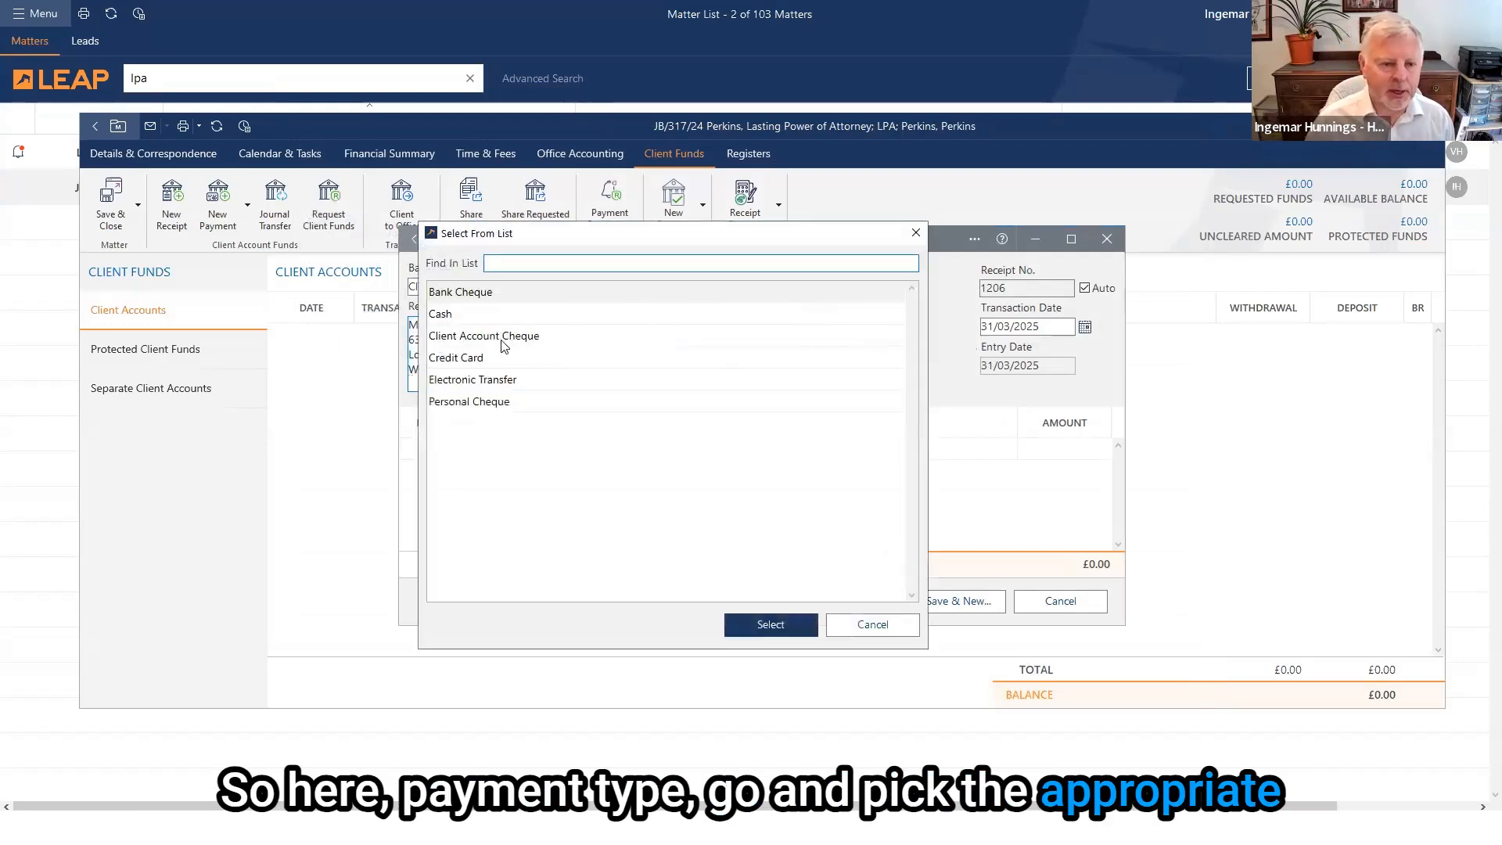
click(442, 315)
double_click(443, 315)
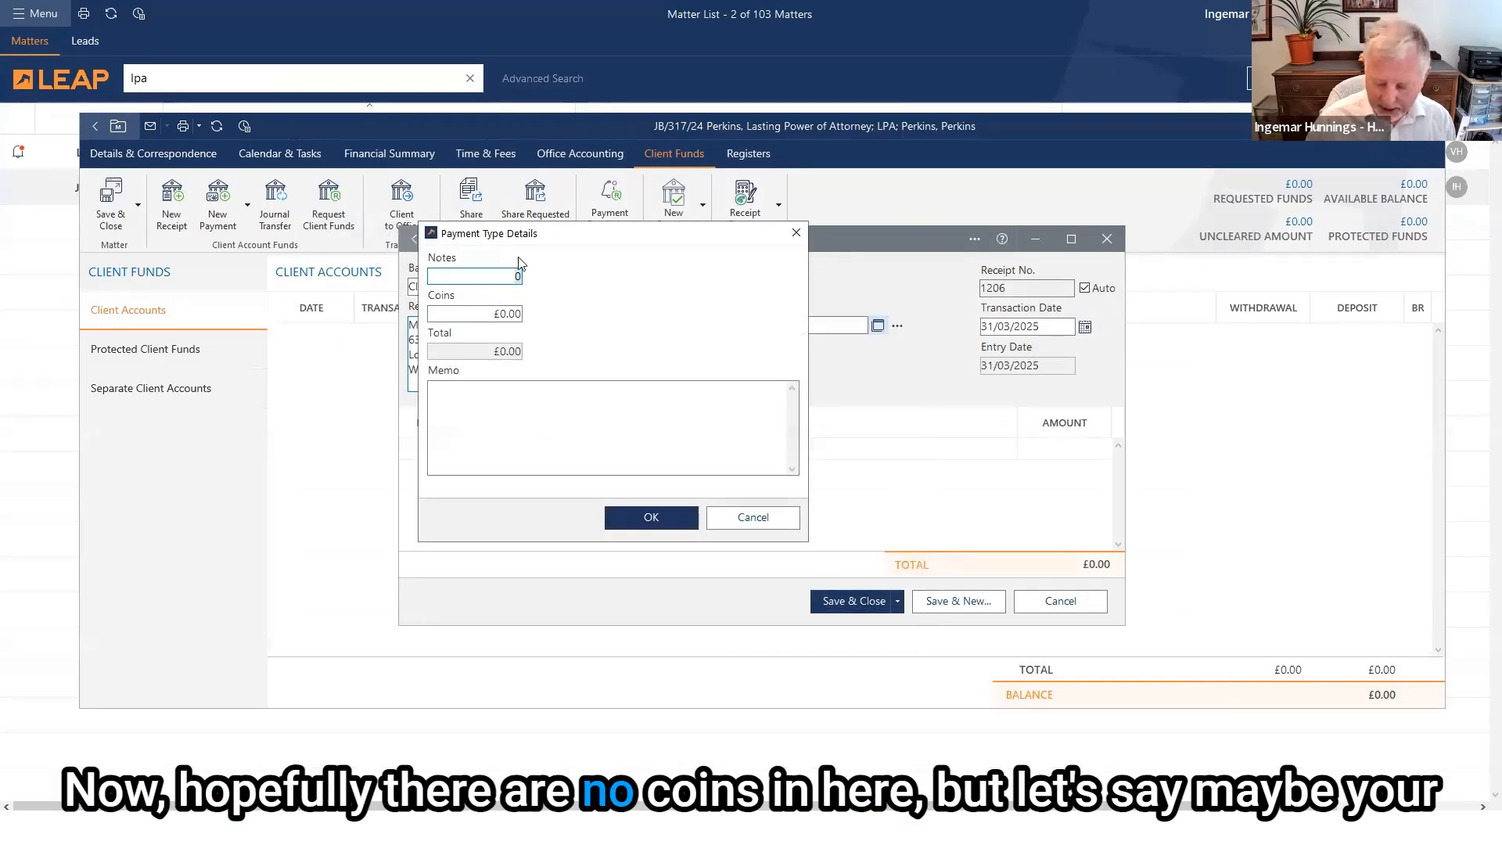
text(500)
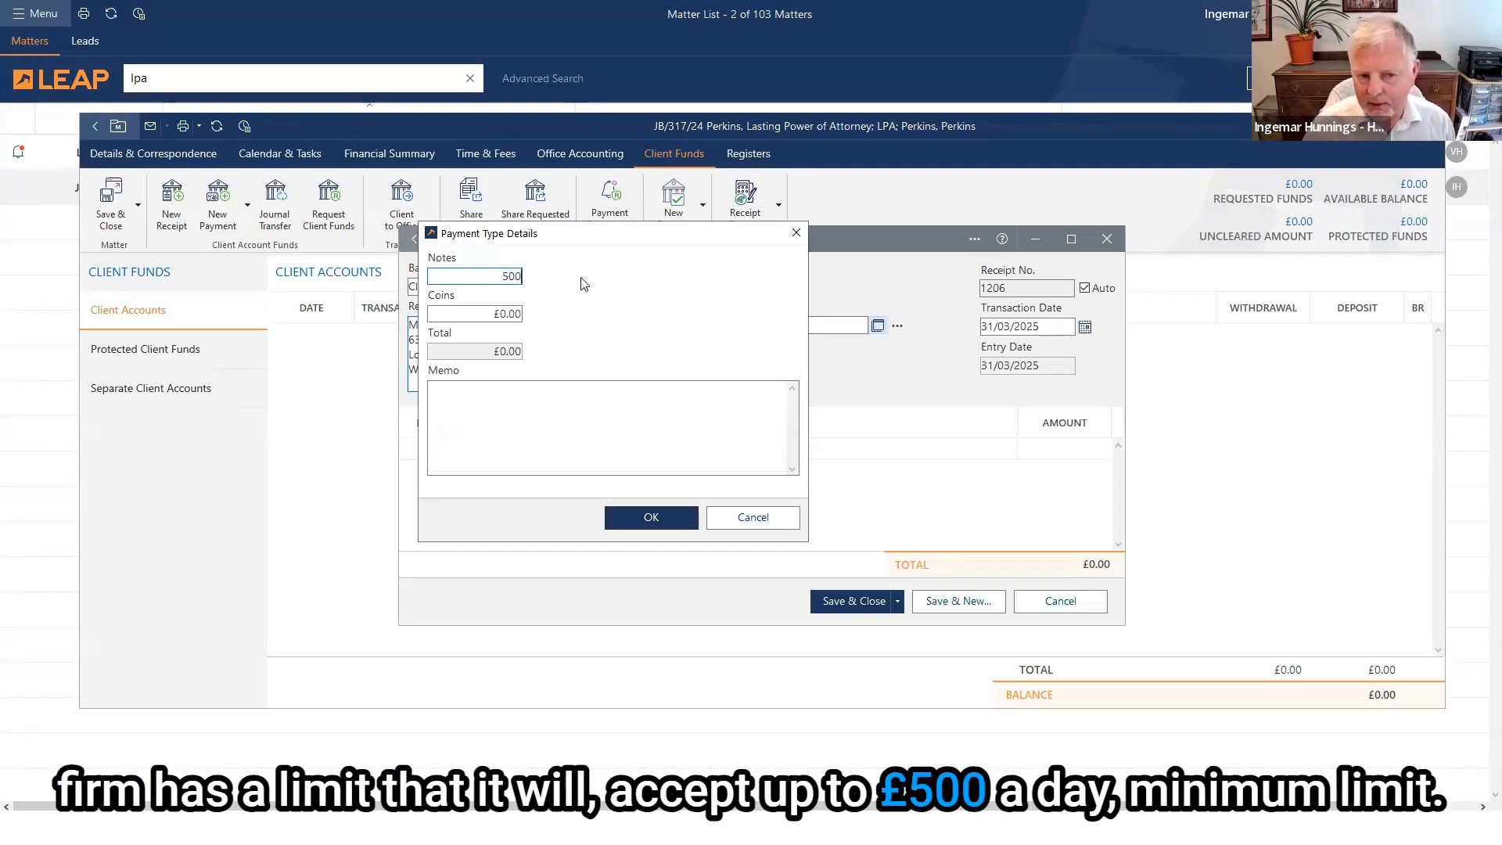
click(668, 519)
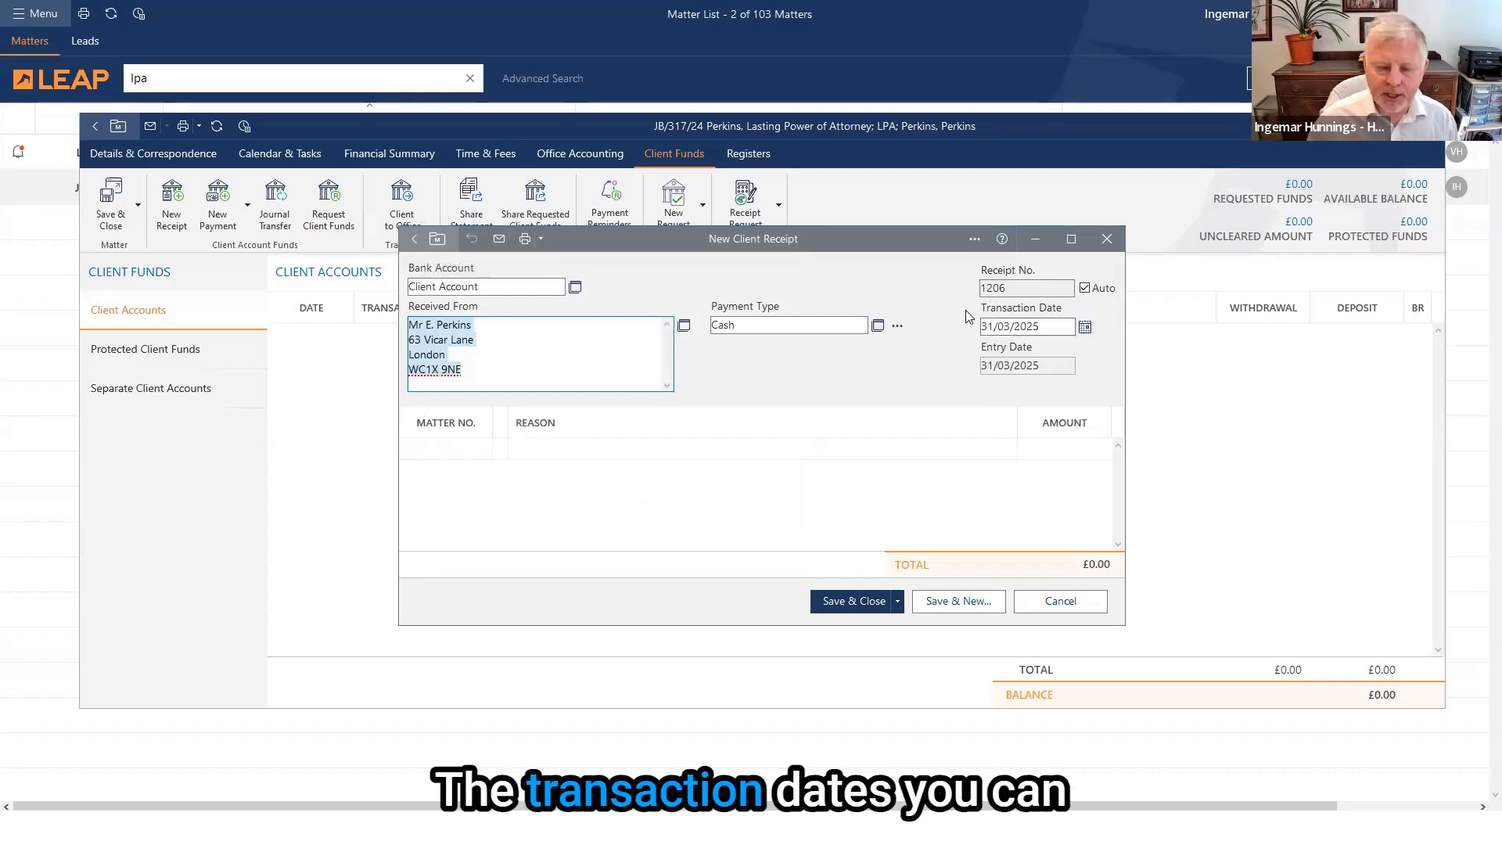
Set the receipt's transaction date to 27/03/2025.
mouse_move(1009, 326)
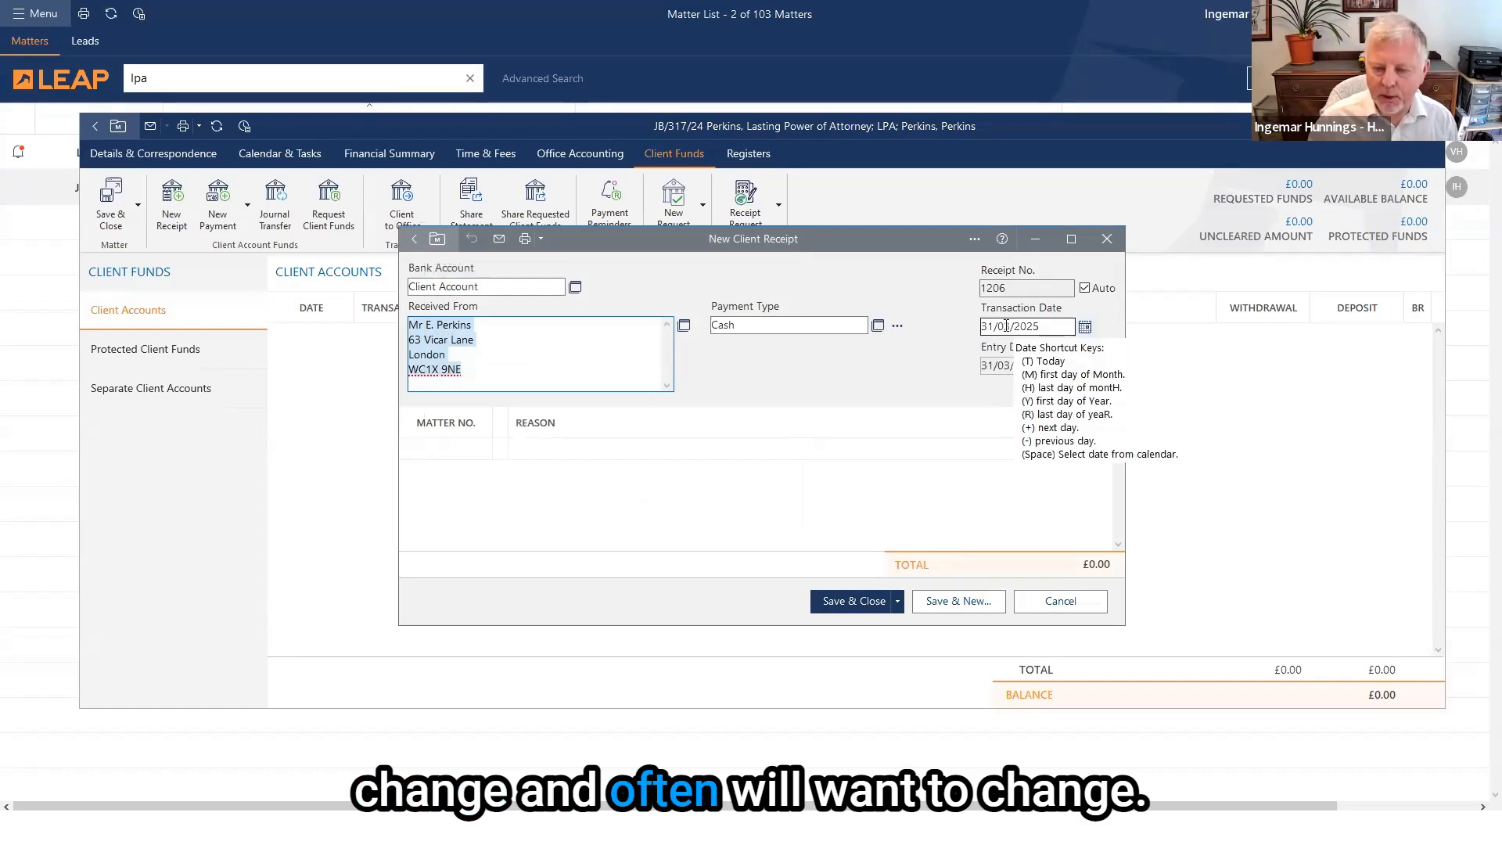
click(1084, 328)
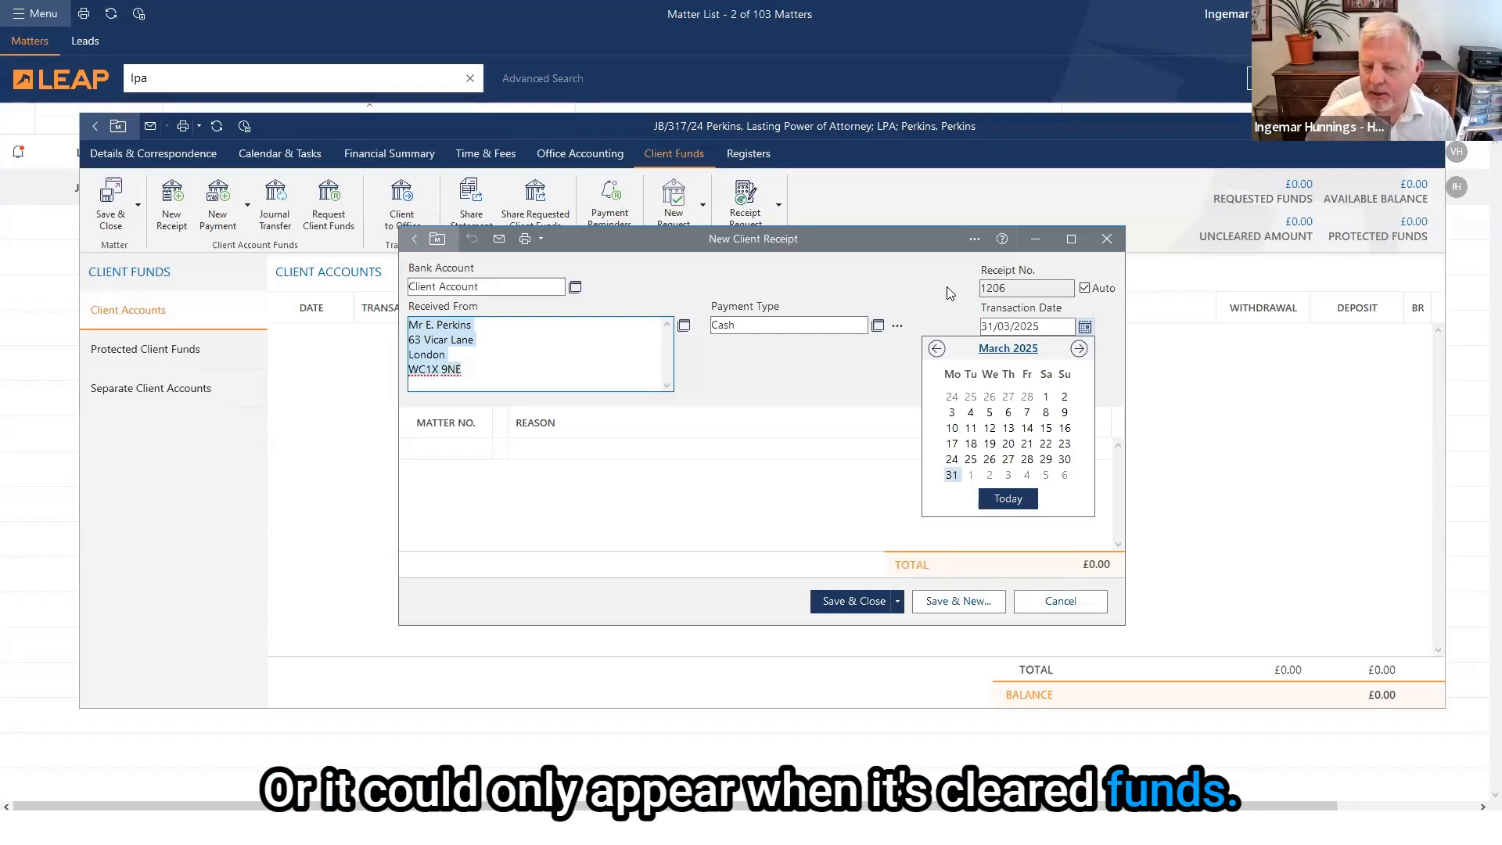
click(1015, 460)
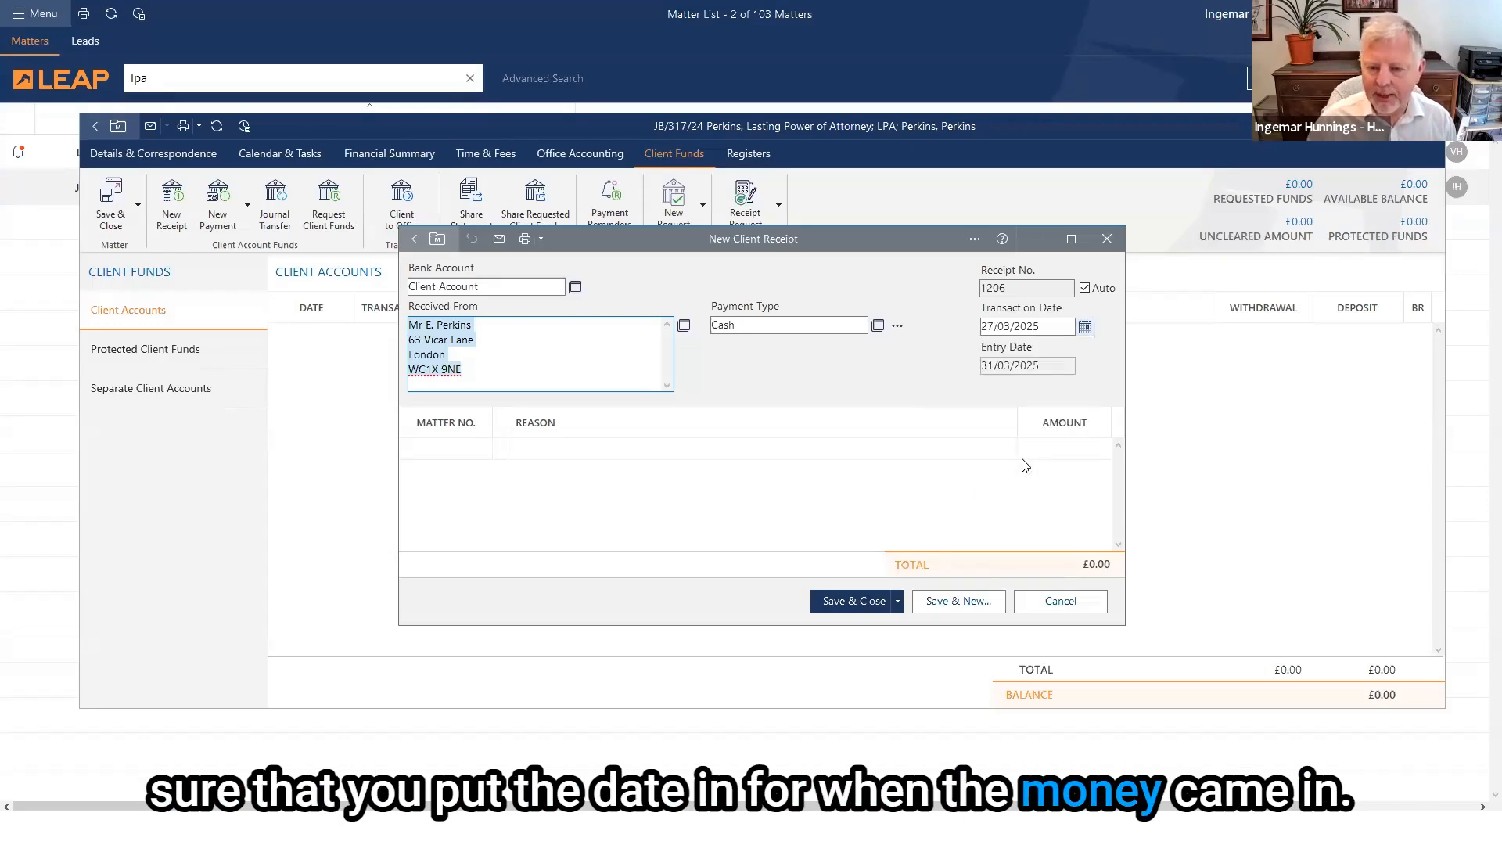
click(1085, 326)
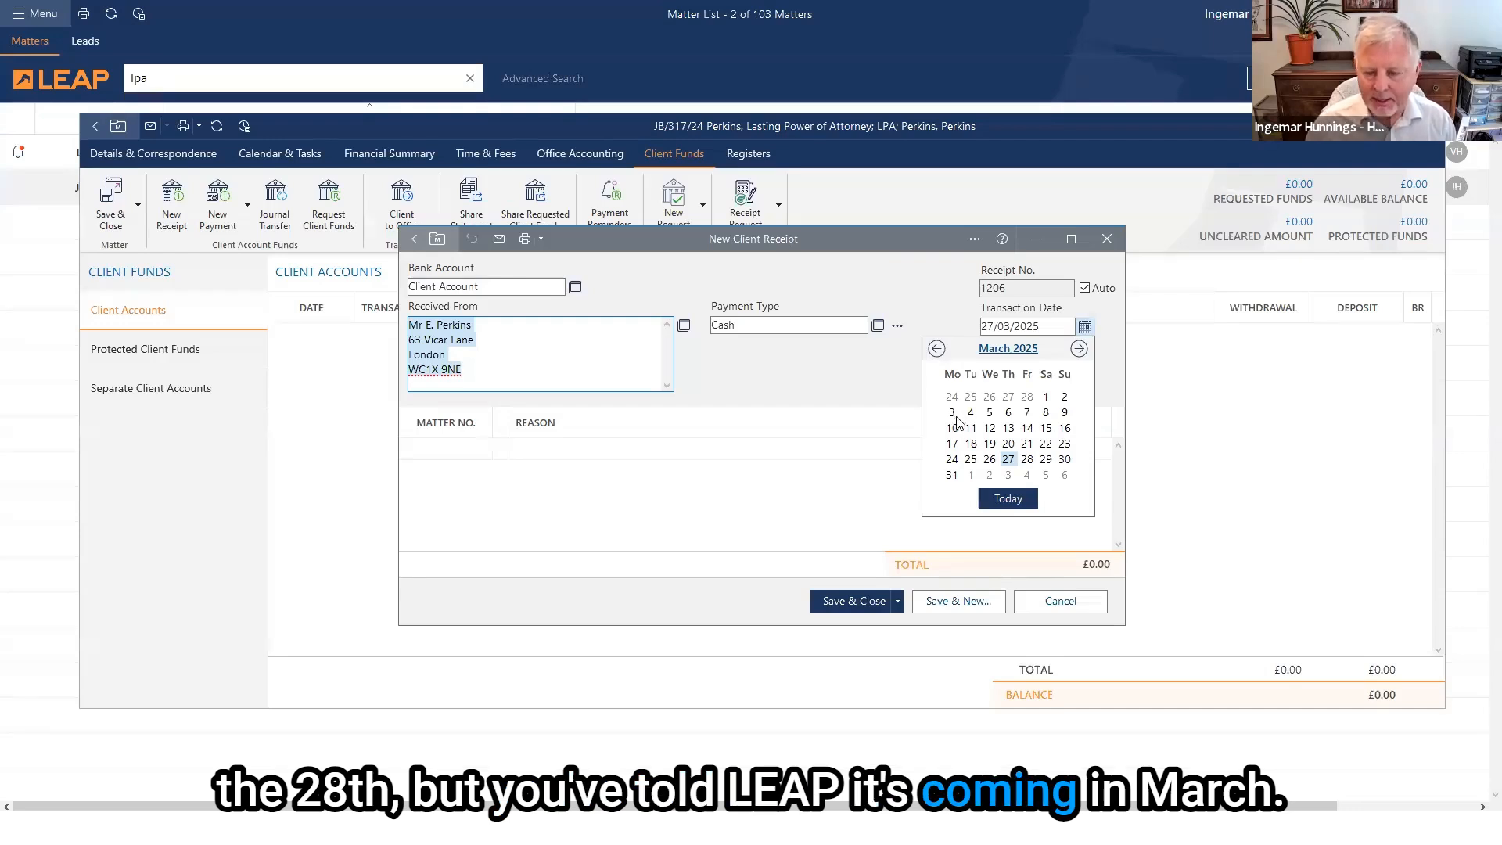
click(931, 285)
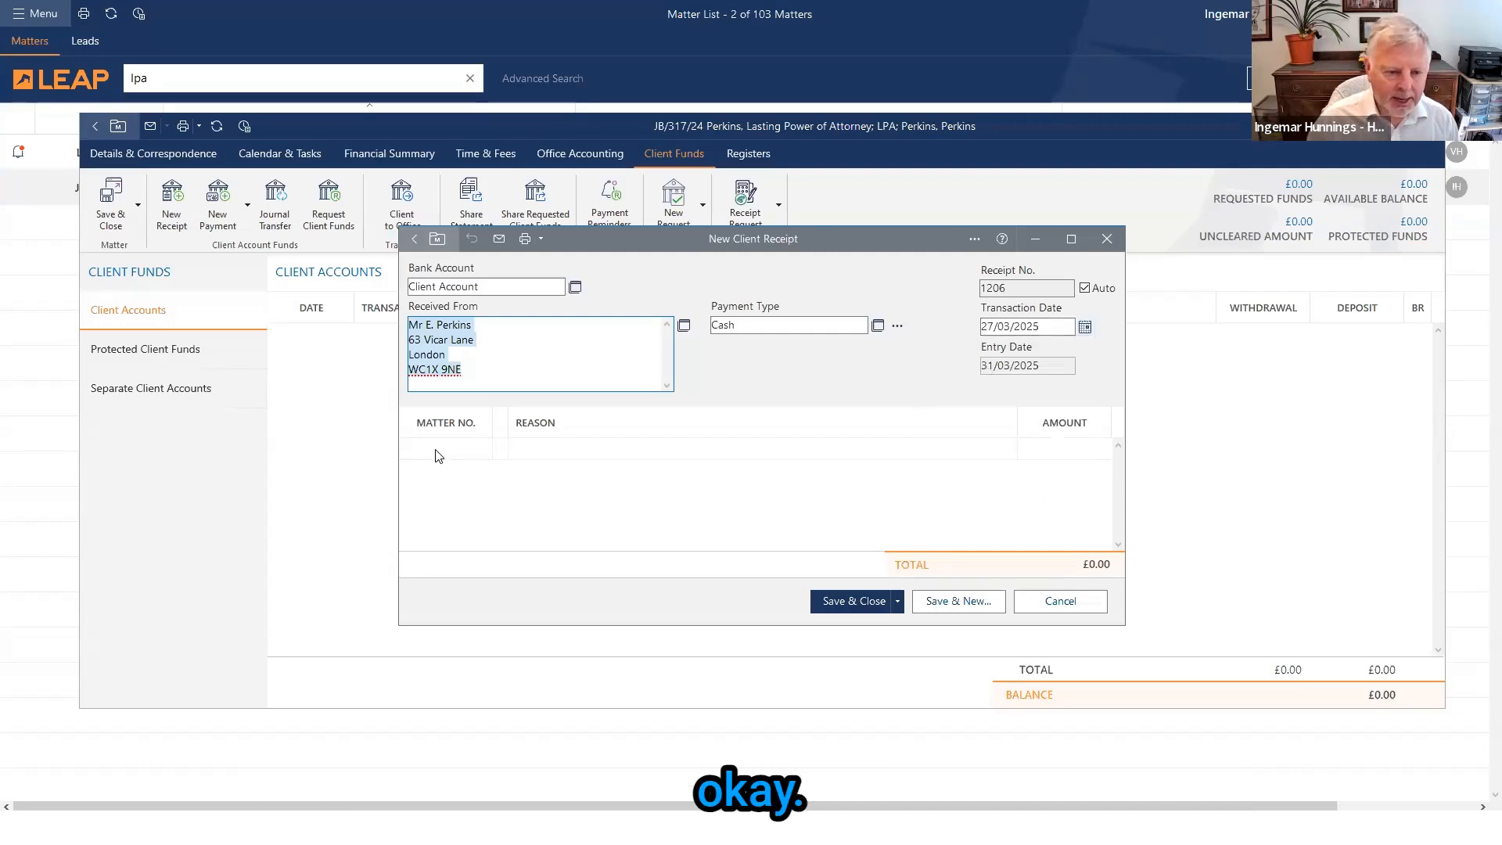
Fill in the receipt line for the current matter with the reason "Money on account of disbursements" and an amount of 500.
click(485, 447)
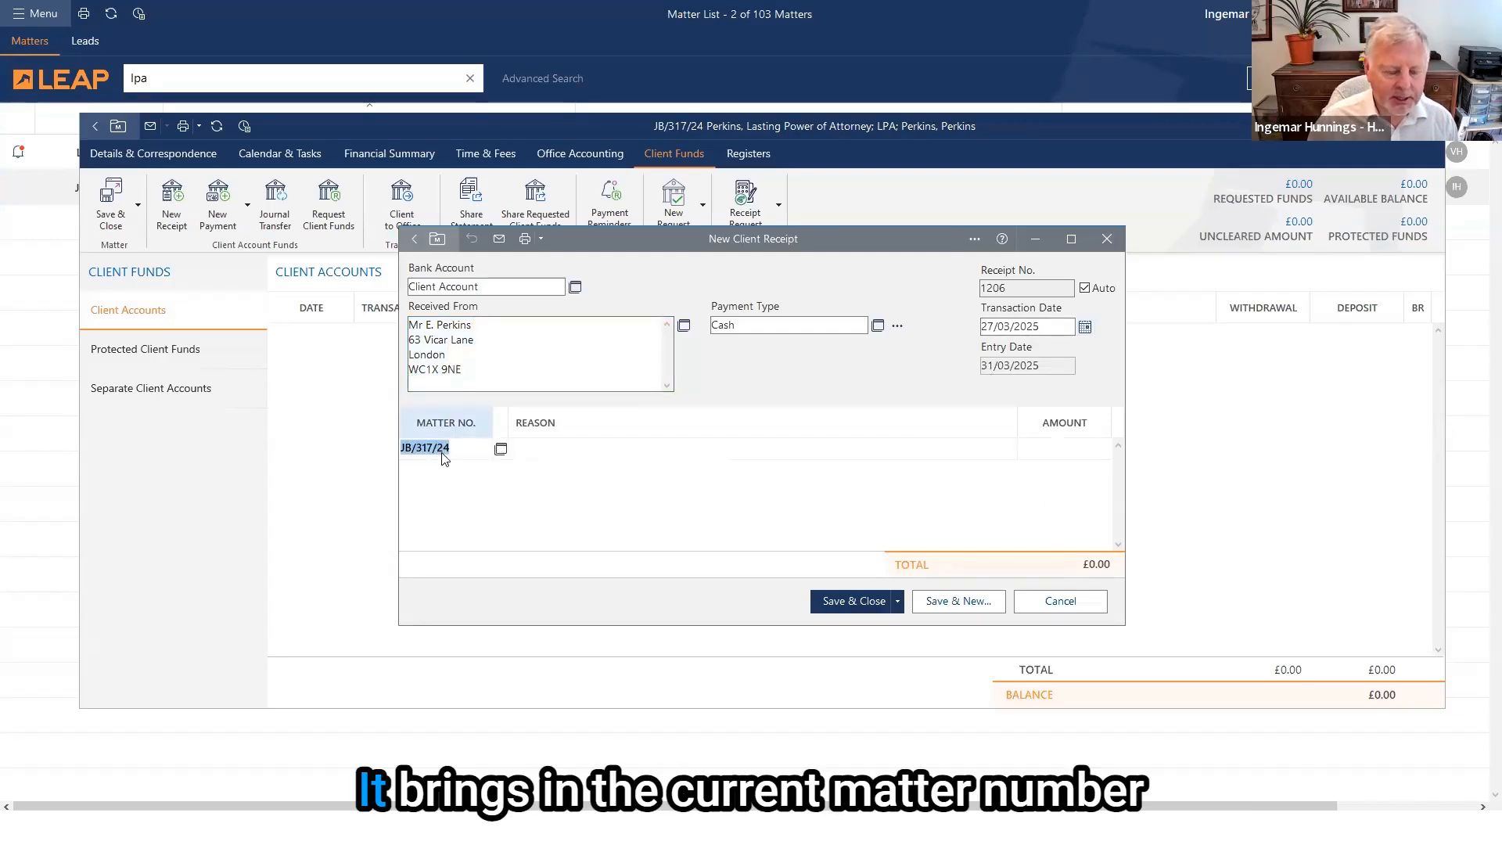
click(630, 449)
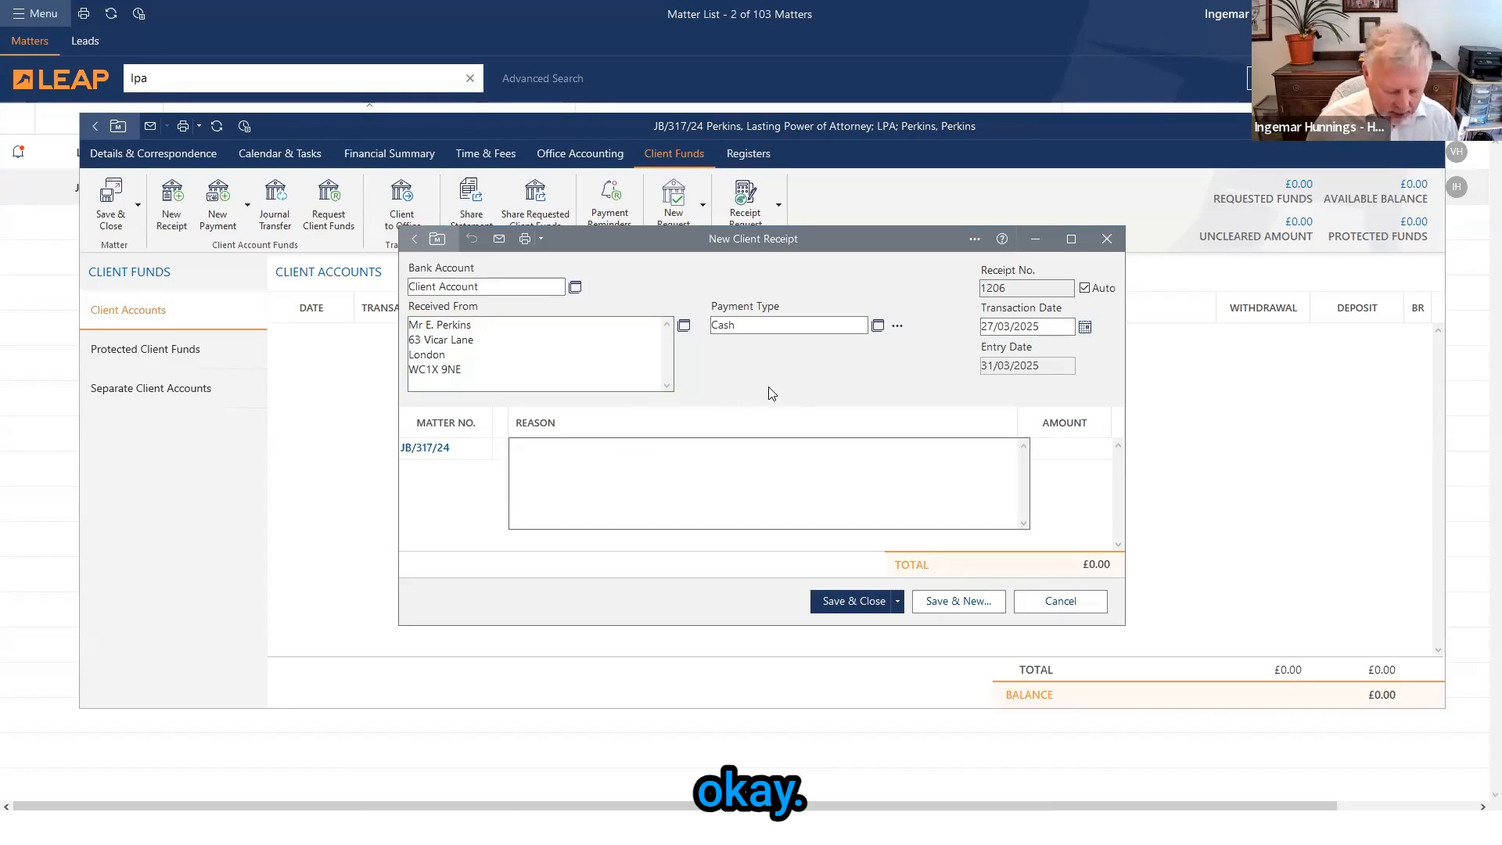
text(Mona)
text(y)
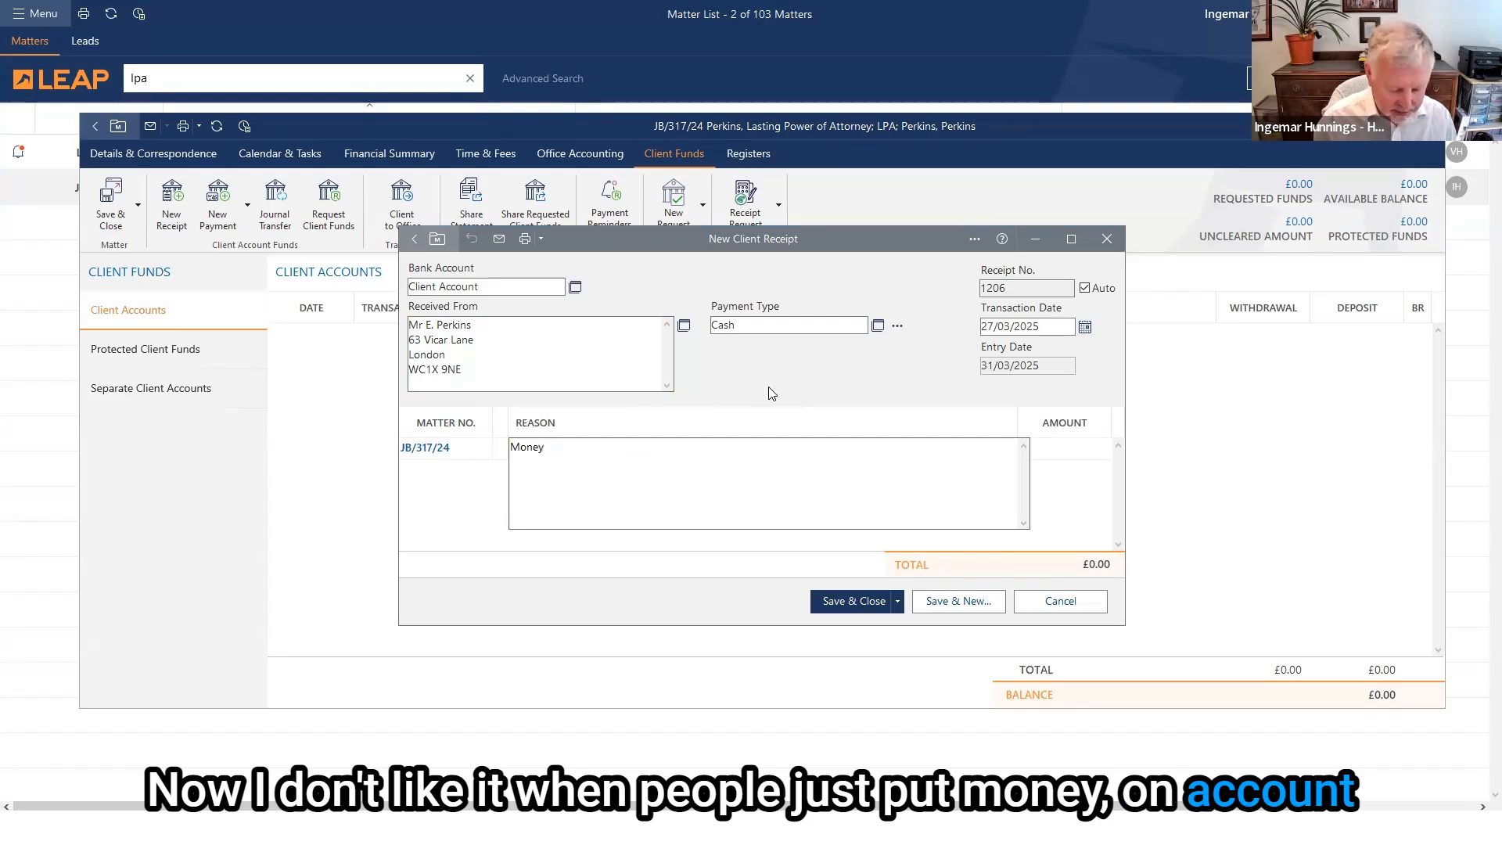
text( on account)
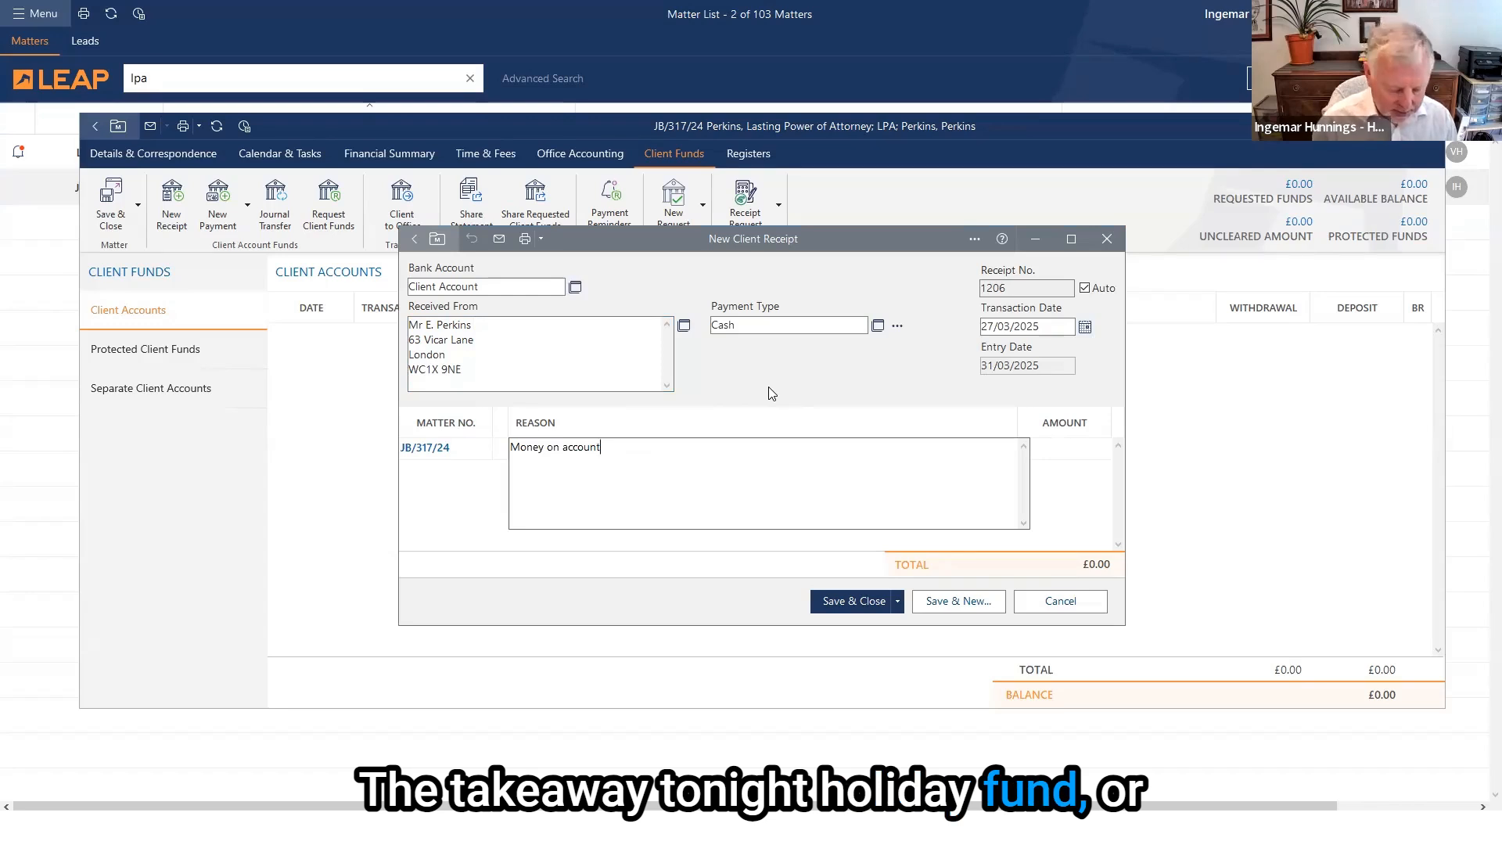
text(of )
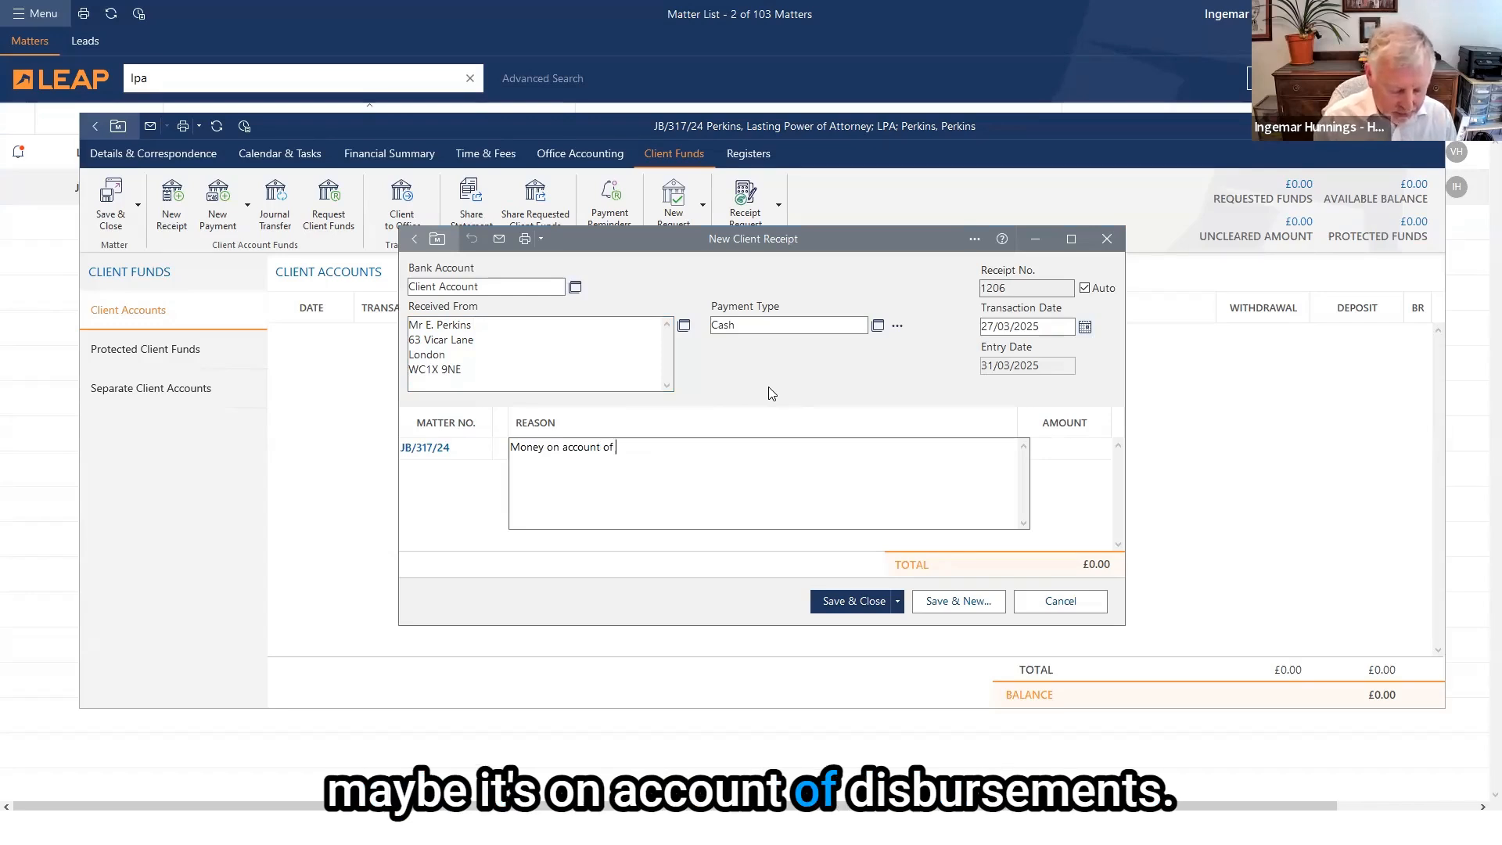
text(dis)
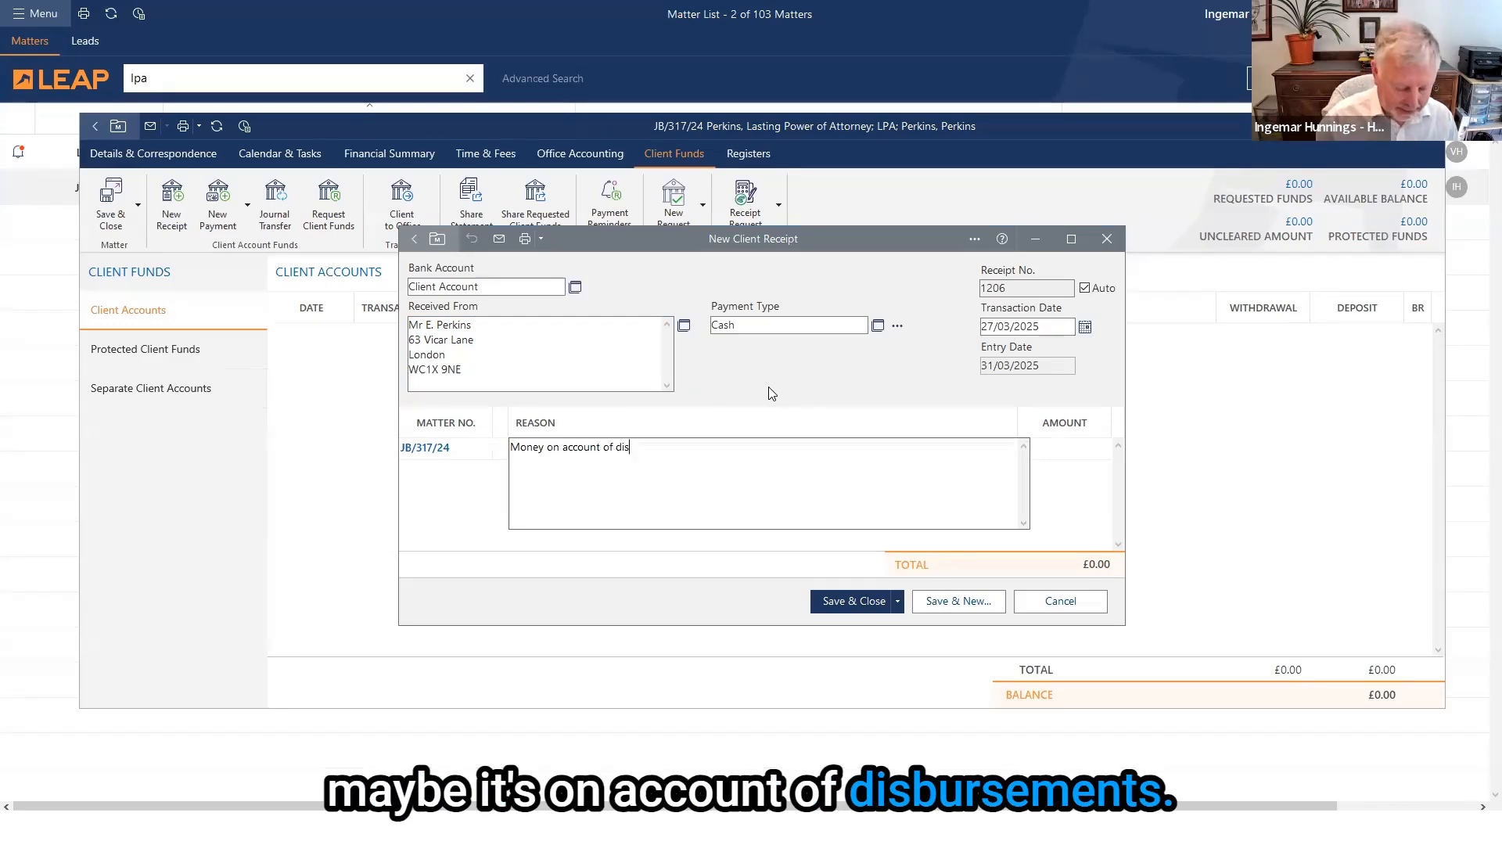
text(bursements)
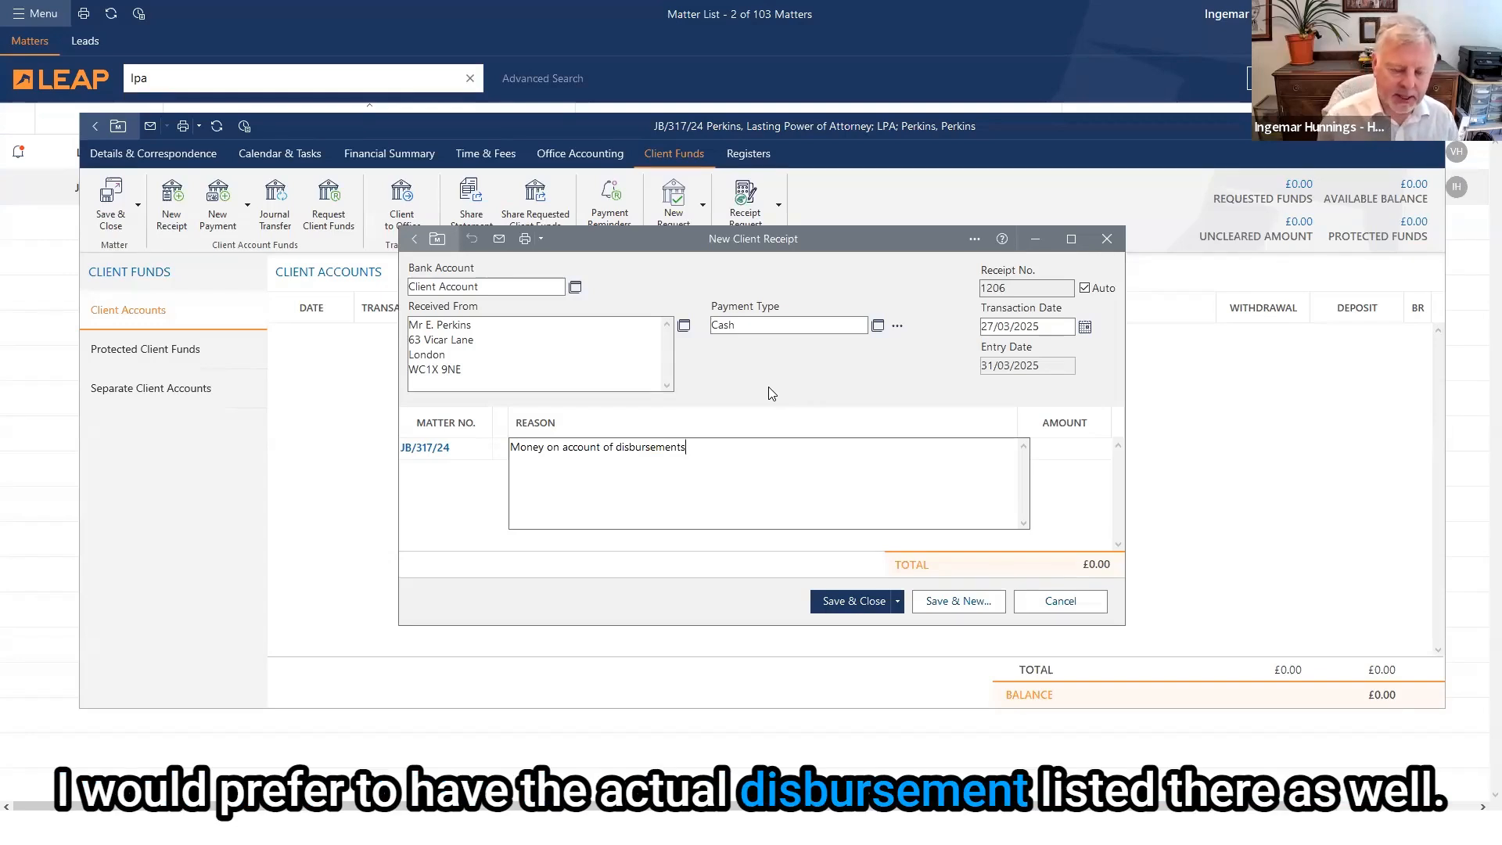
click(1087, 448)
text(500)
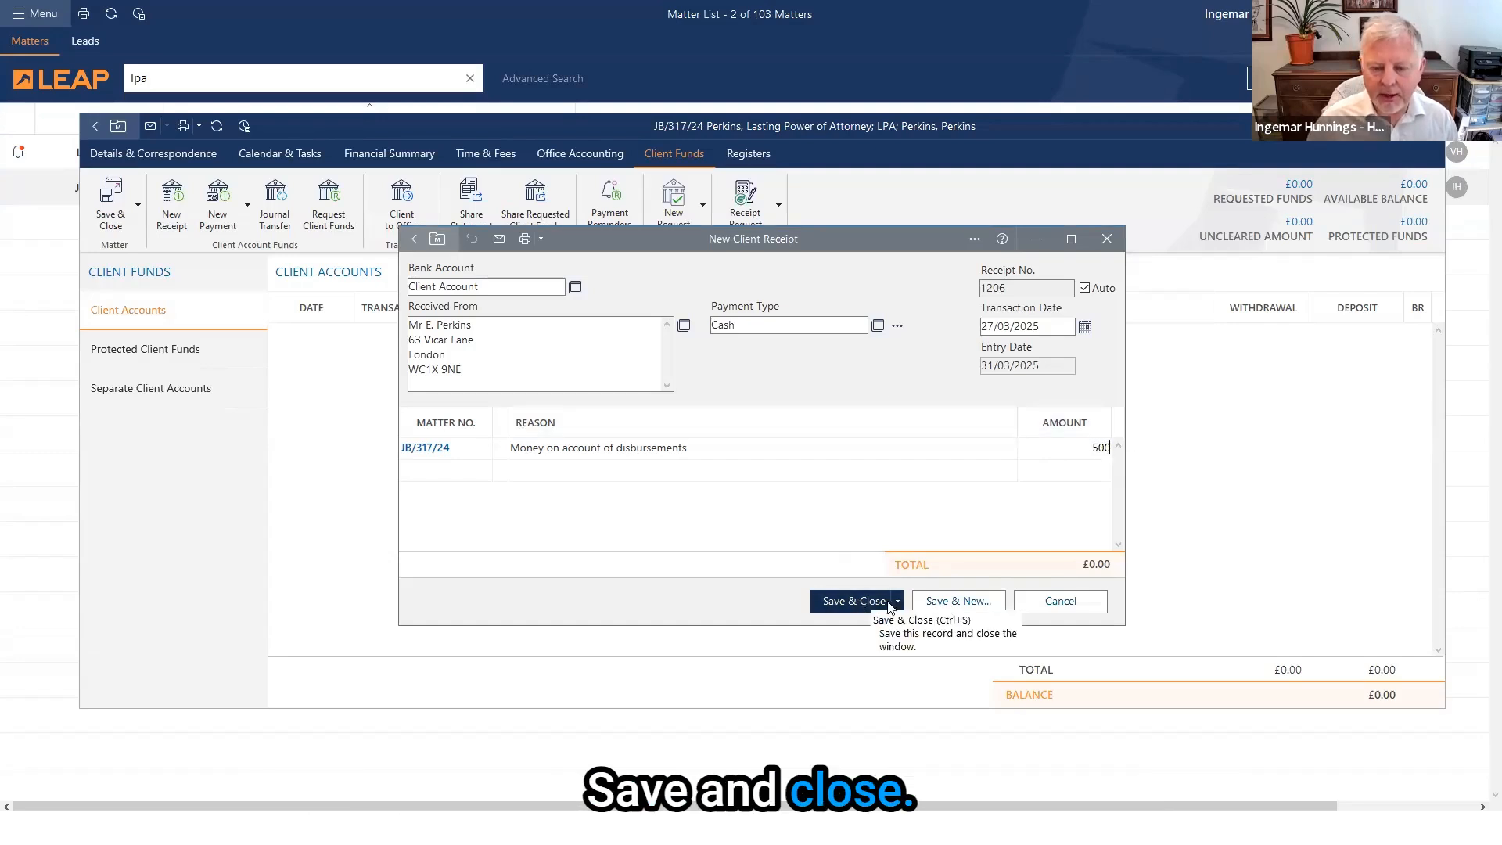
Check the print and PDF options for the cash receipt, and save and close it.
click(542, 239)
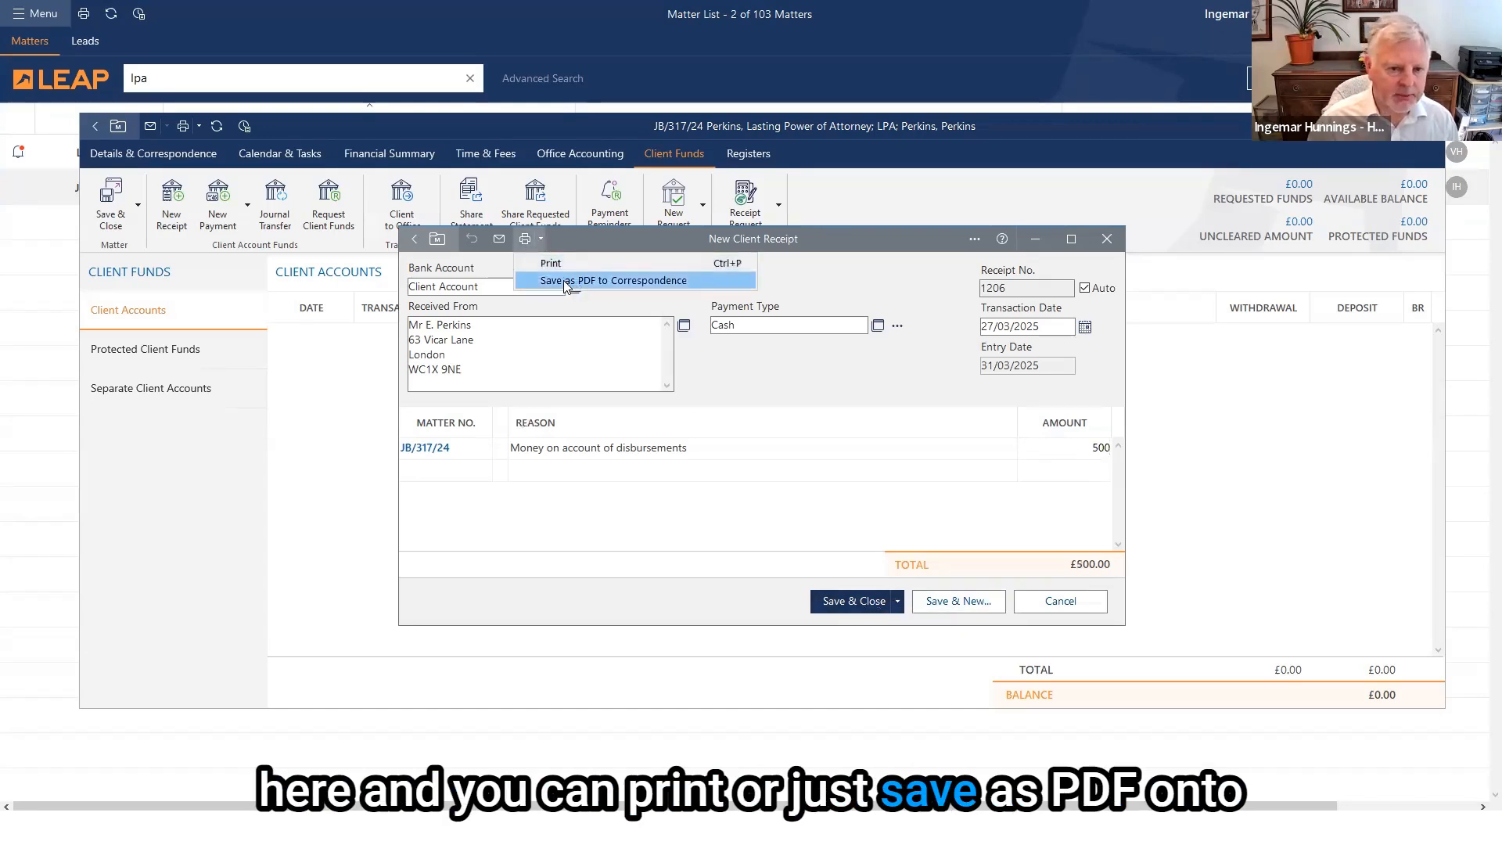
click(822, 289)
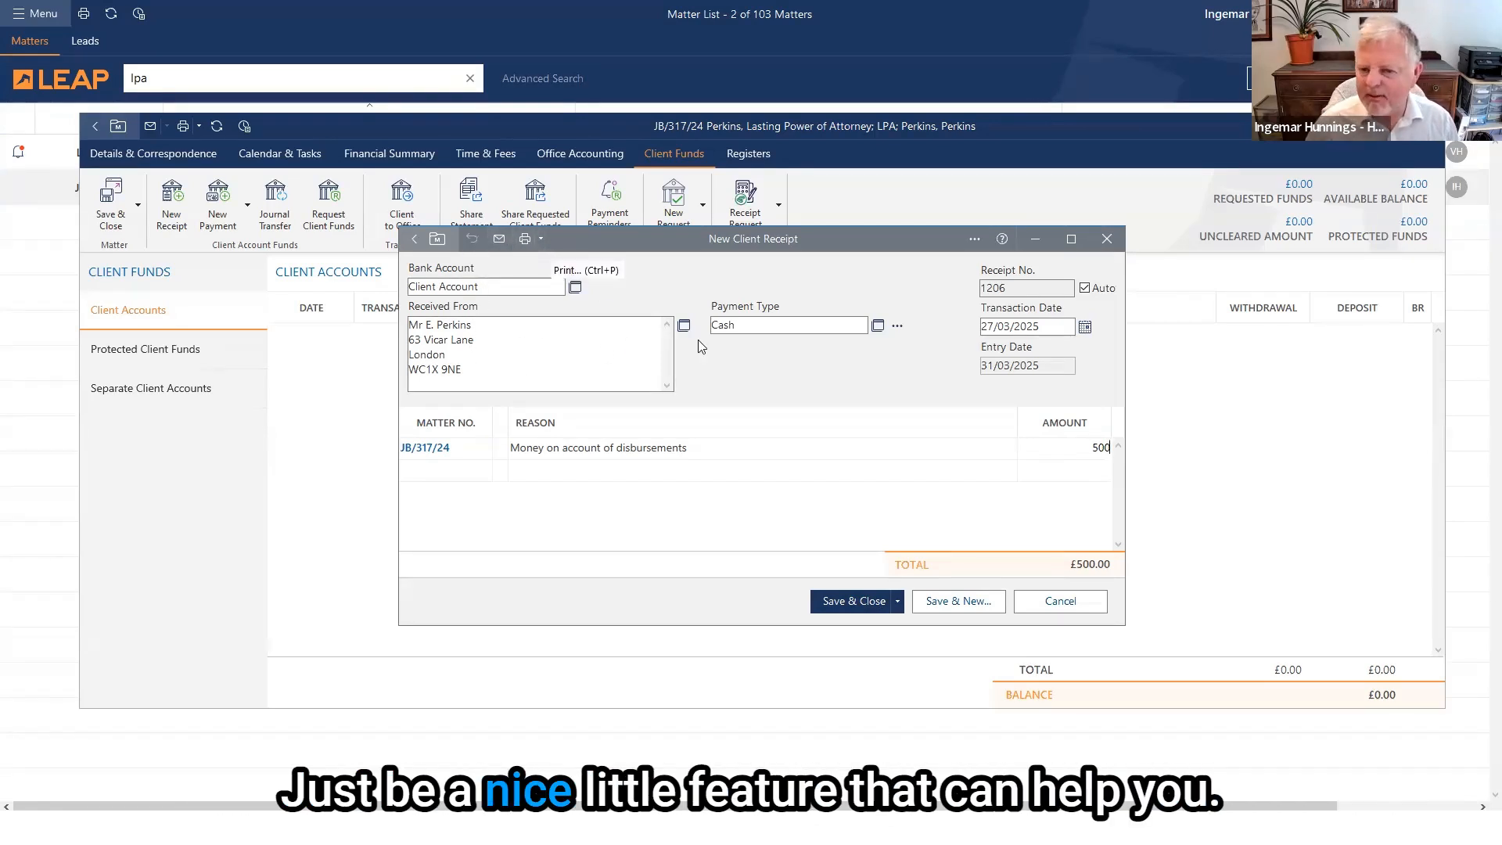
click(830, 609)
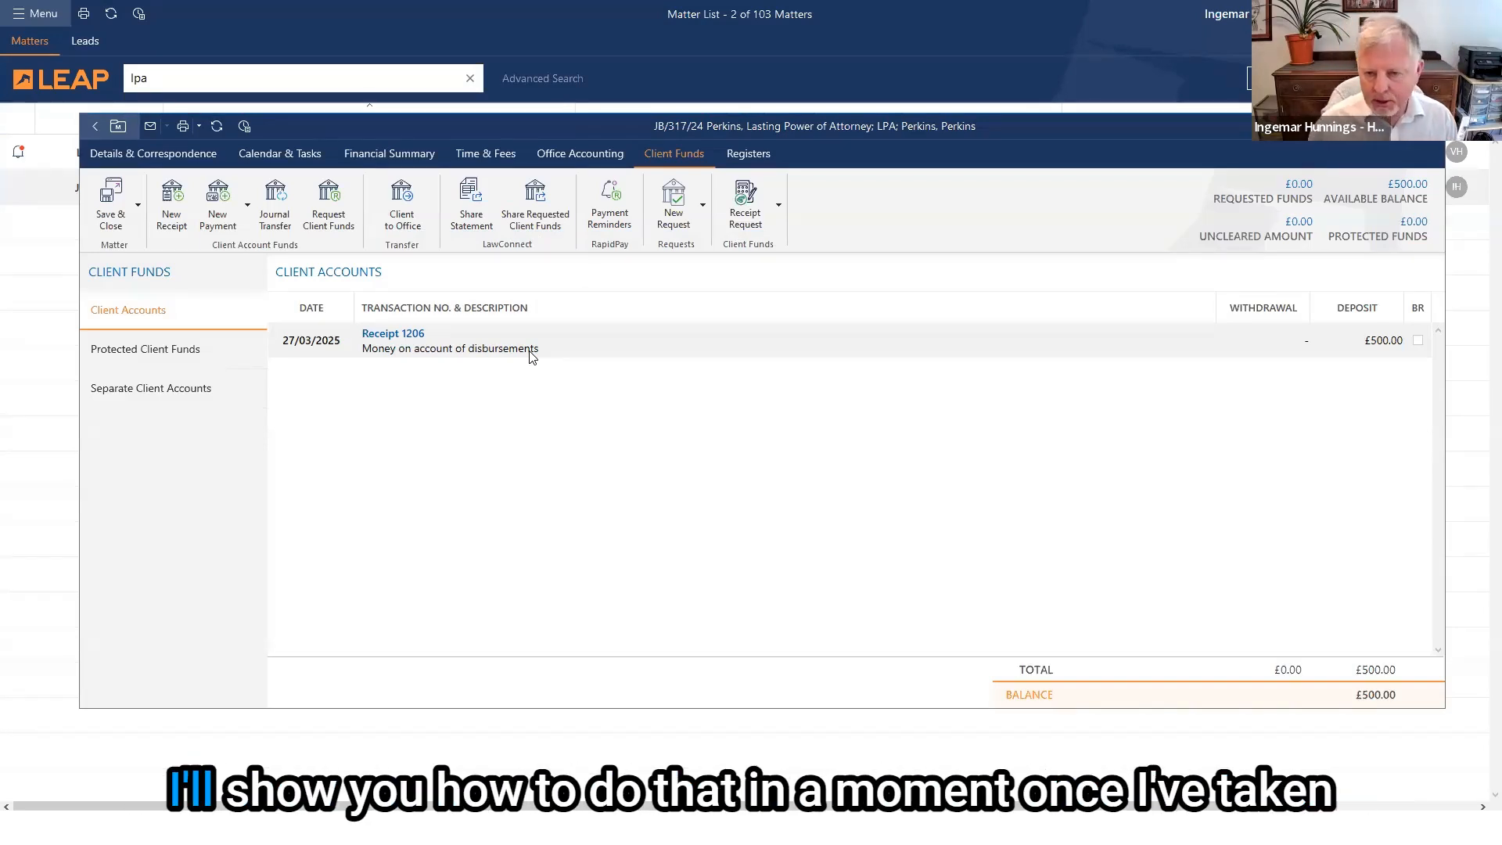
Start another client receipt paid by Personal Cheque, with placeholder zeros for the sort code, account number and account name.
click(173, 217)
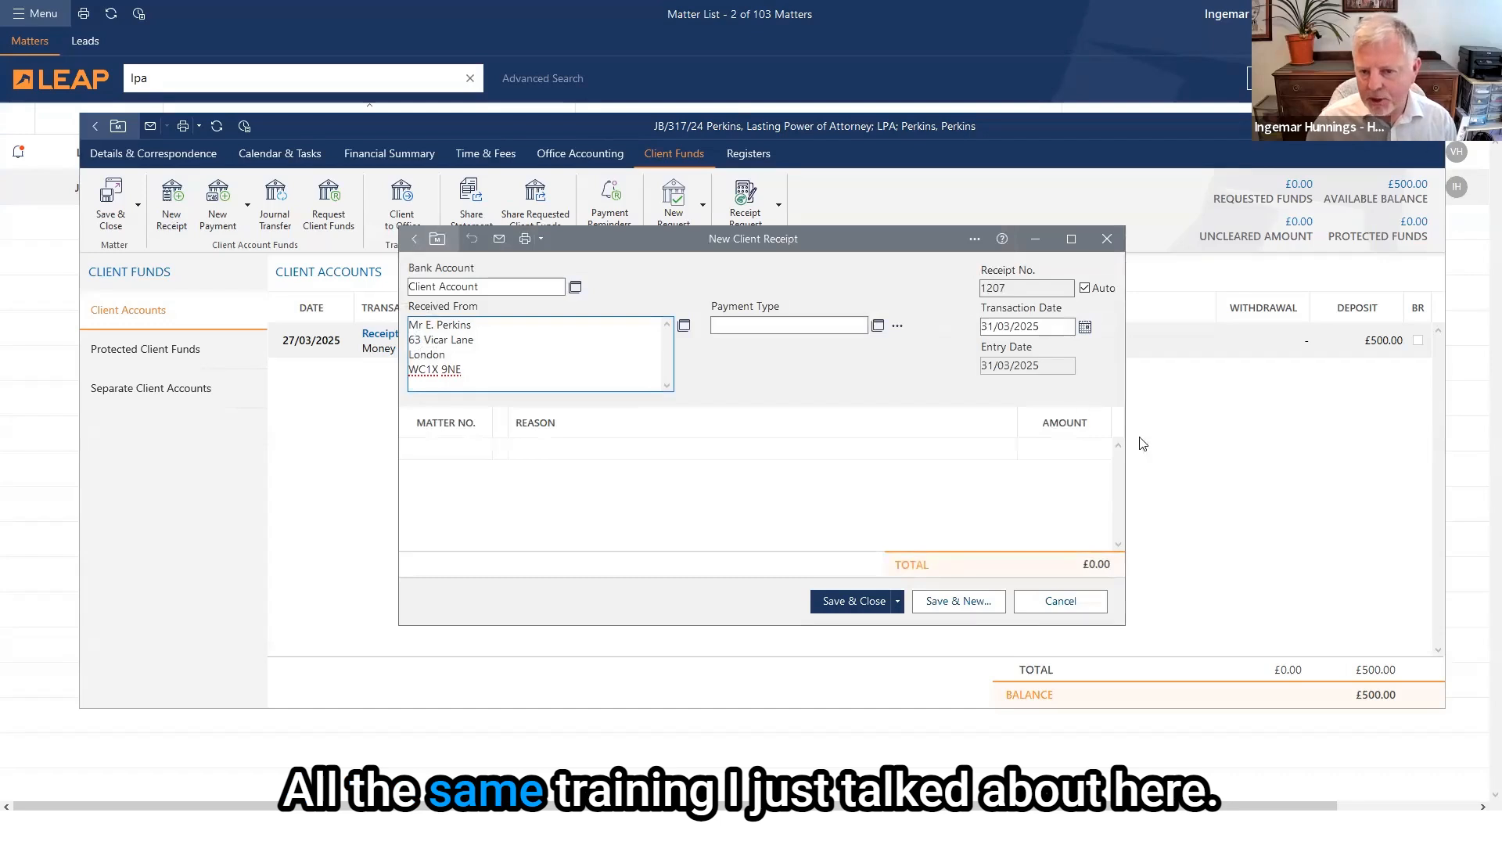
click(877, 326)
click(470, 401)
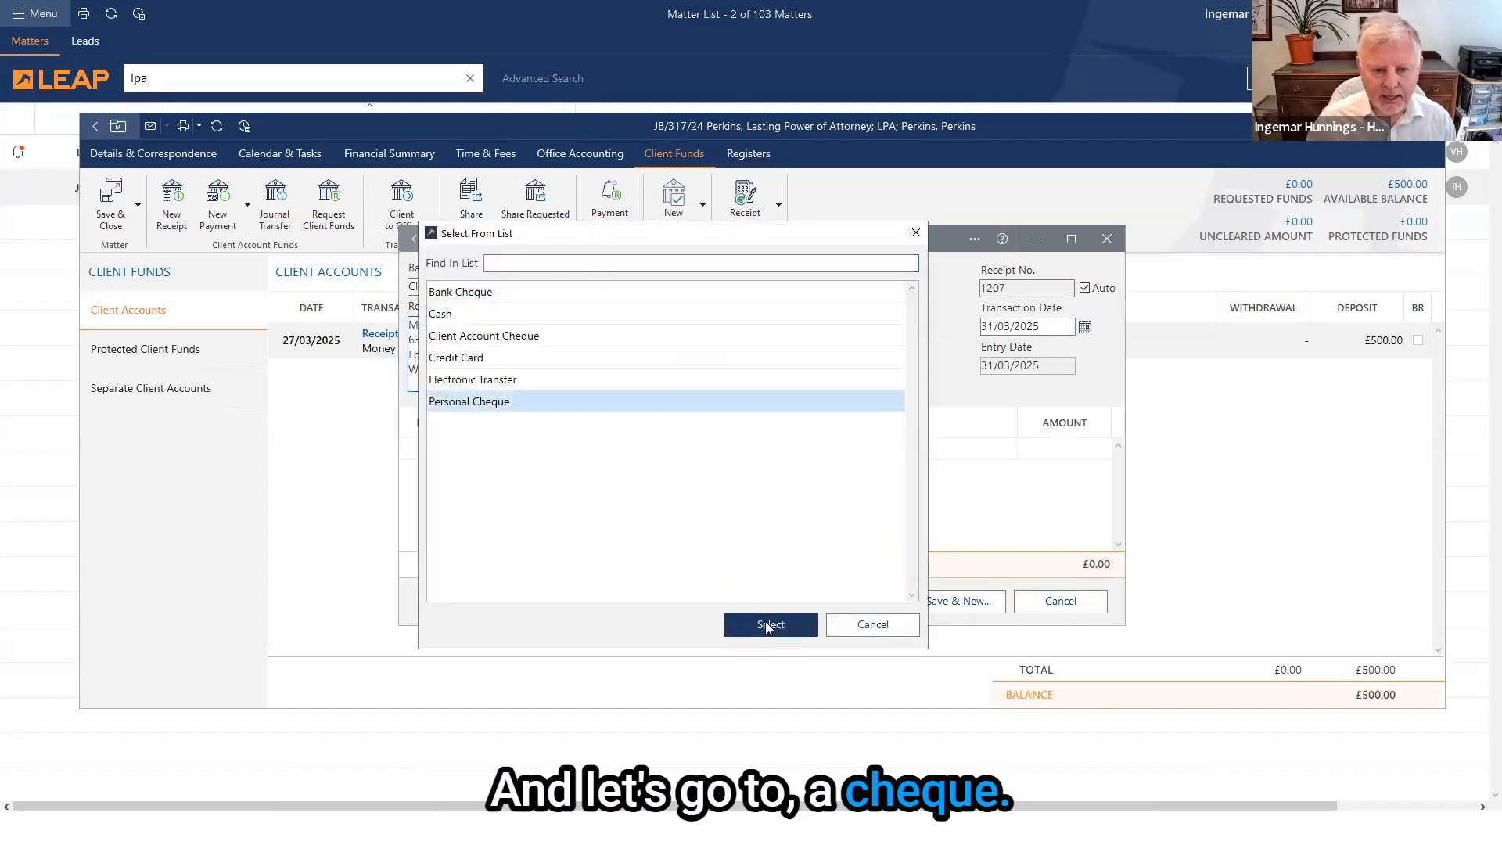
click(769, 624)
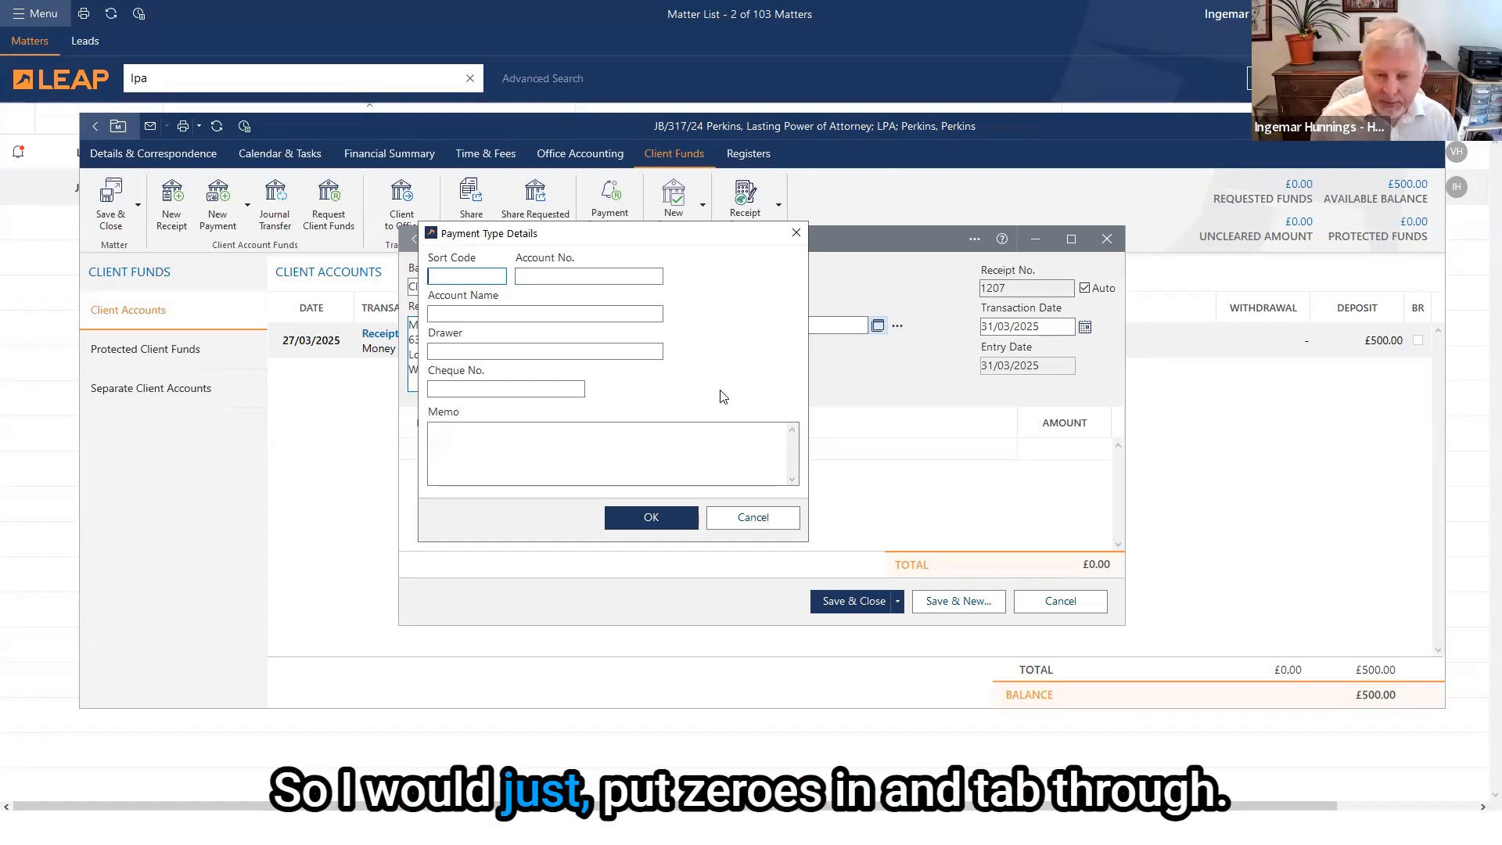
text(0)
key(Tab)
text(0)
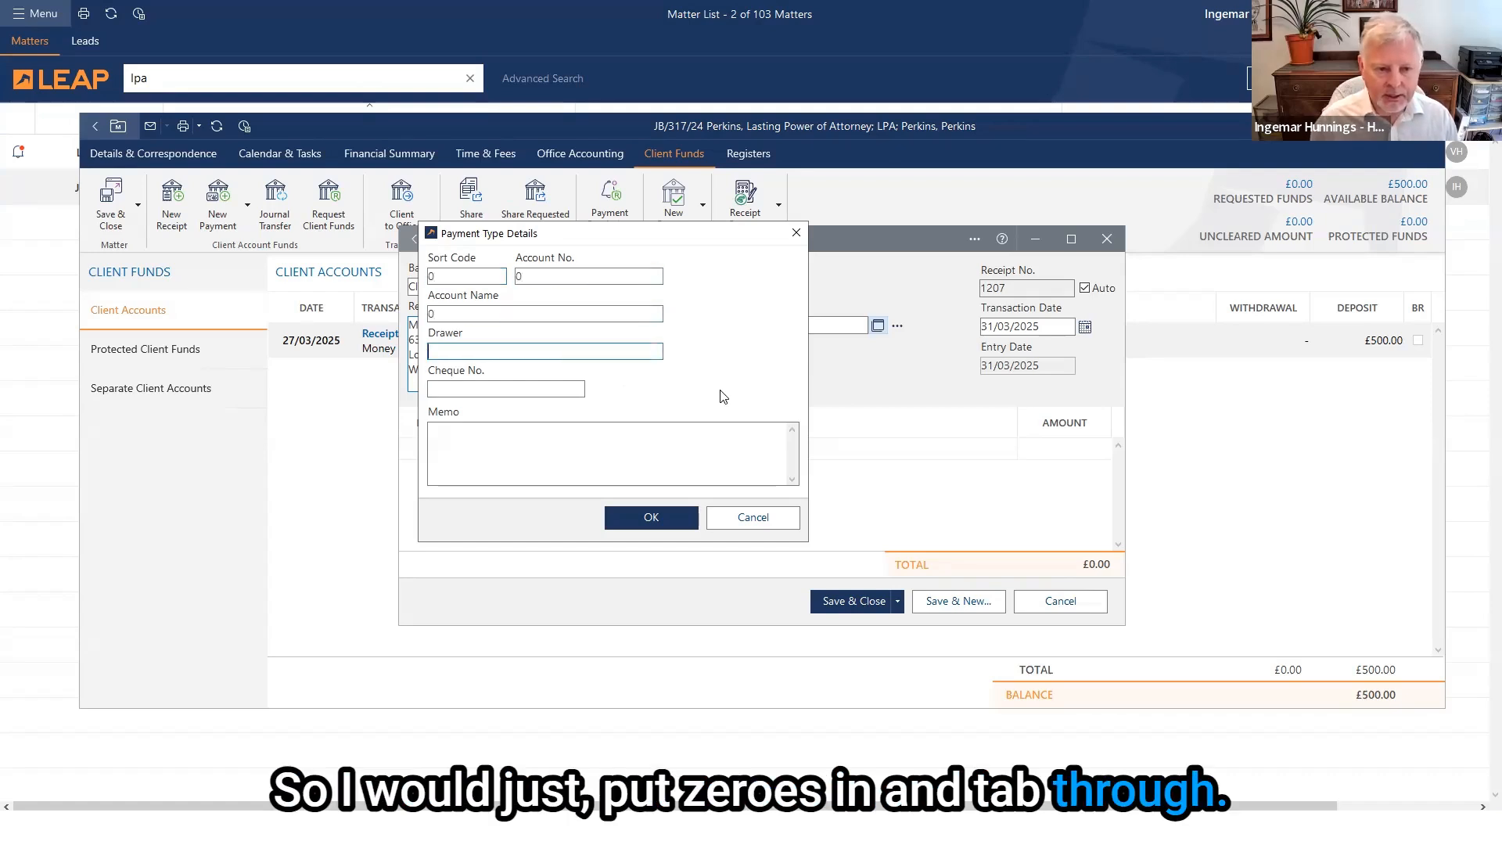
click(671, 517)
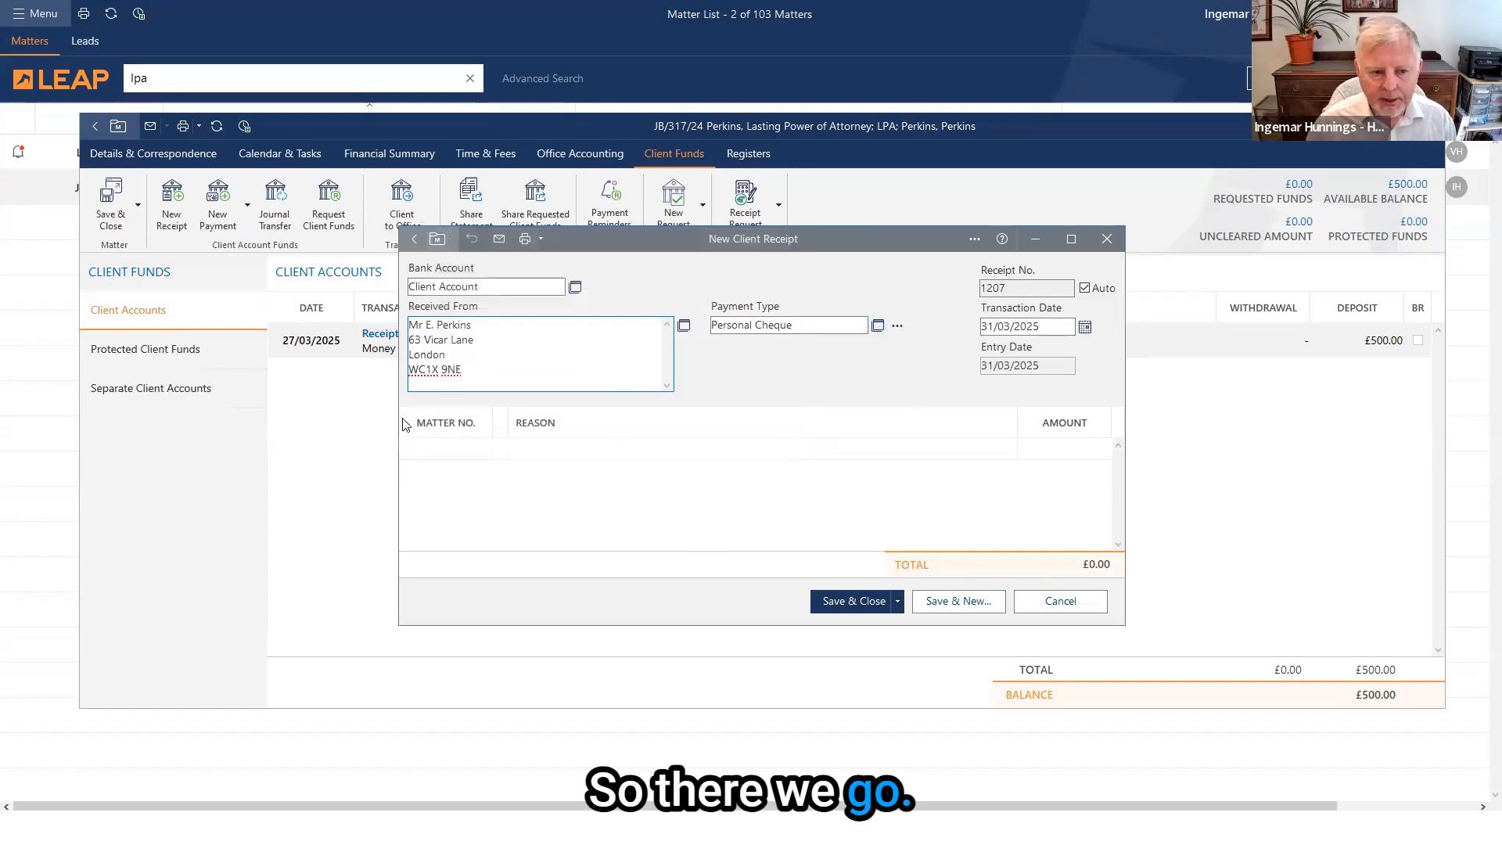
Fill in the receipt line for the current matter with the reason "Money on account of our fees" and an amount of 2500, and save it.
click(600, 451)
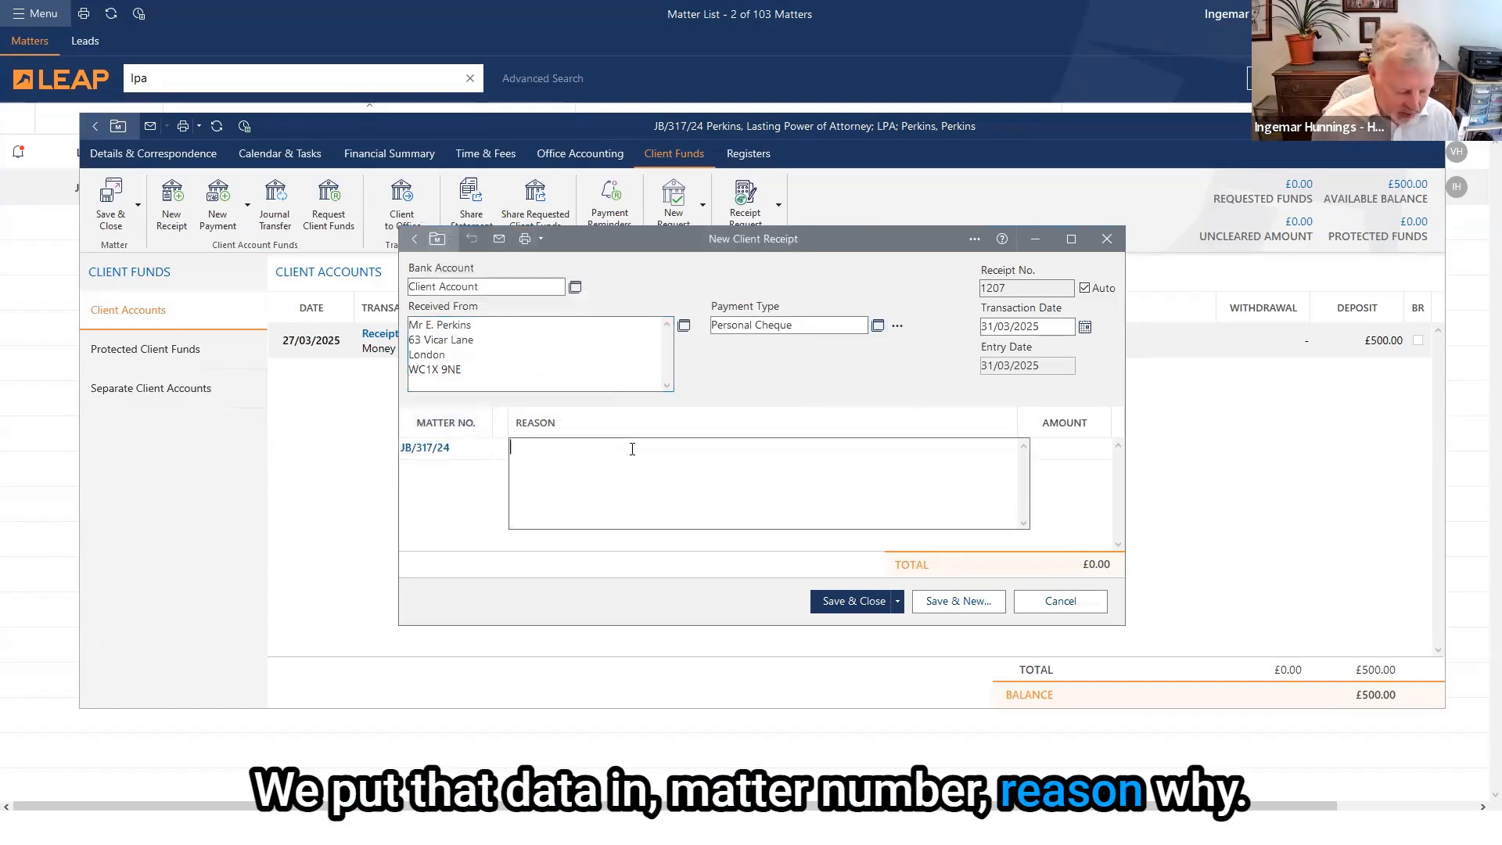
text(Monay on account of our fees)
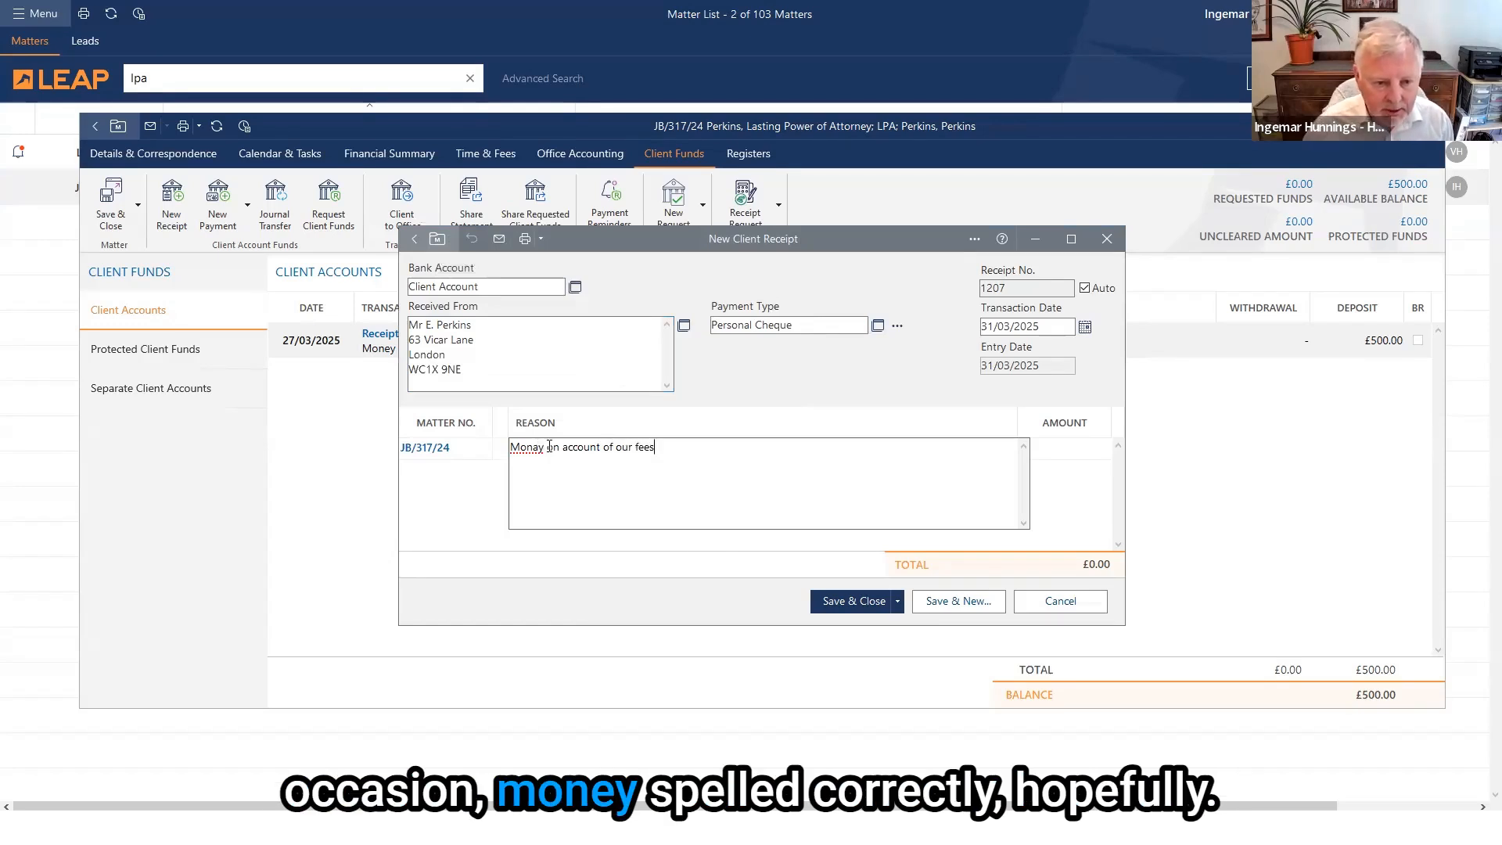
key(Left)
key(BackSpace)
key(Tab)
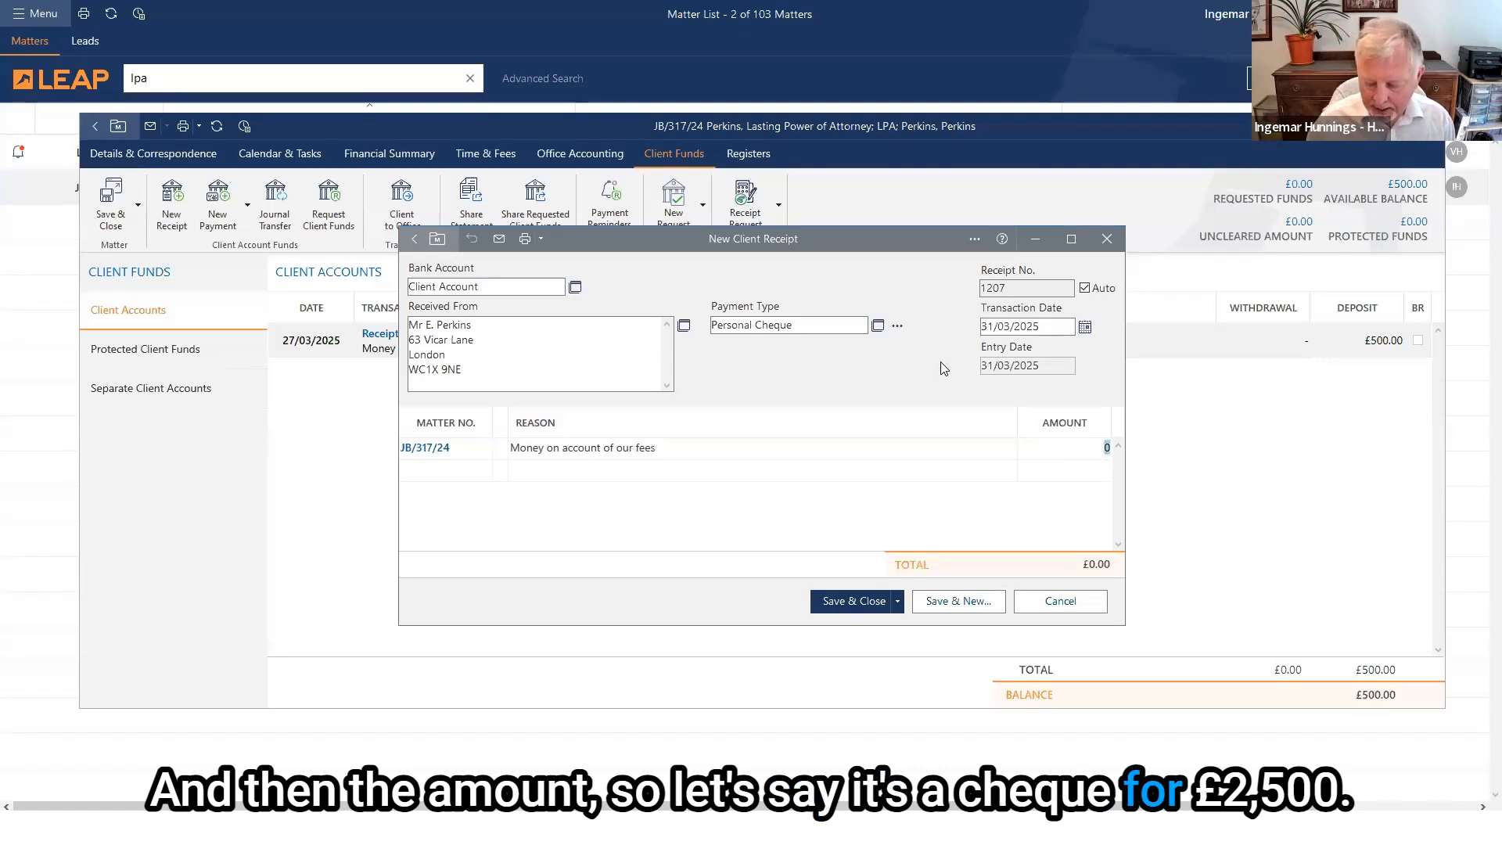
text(2500)
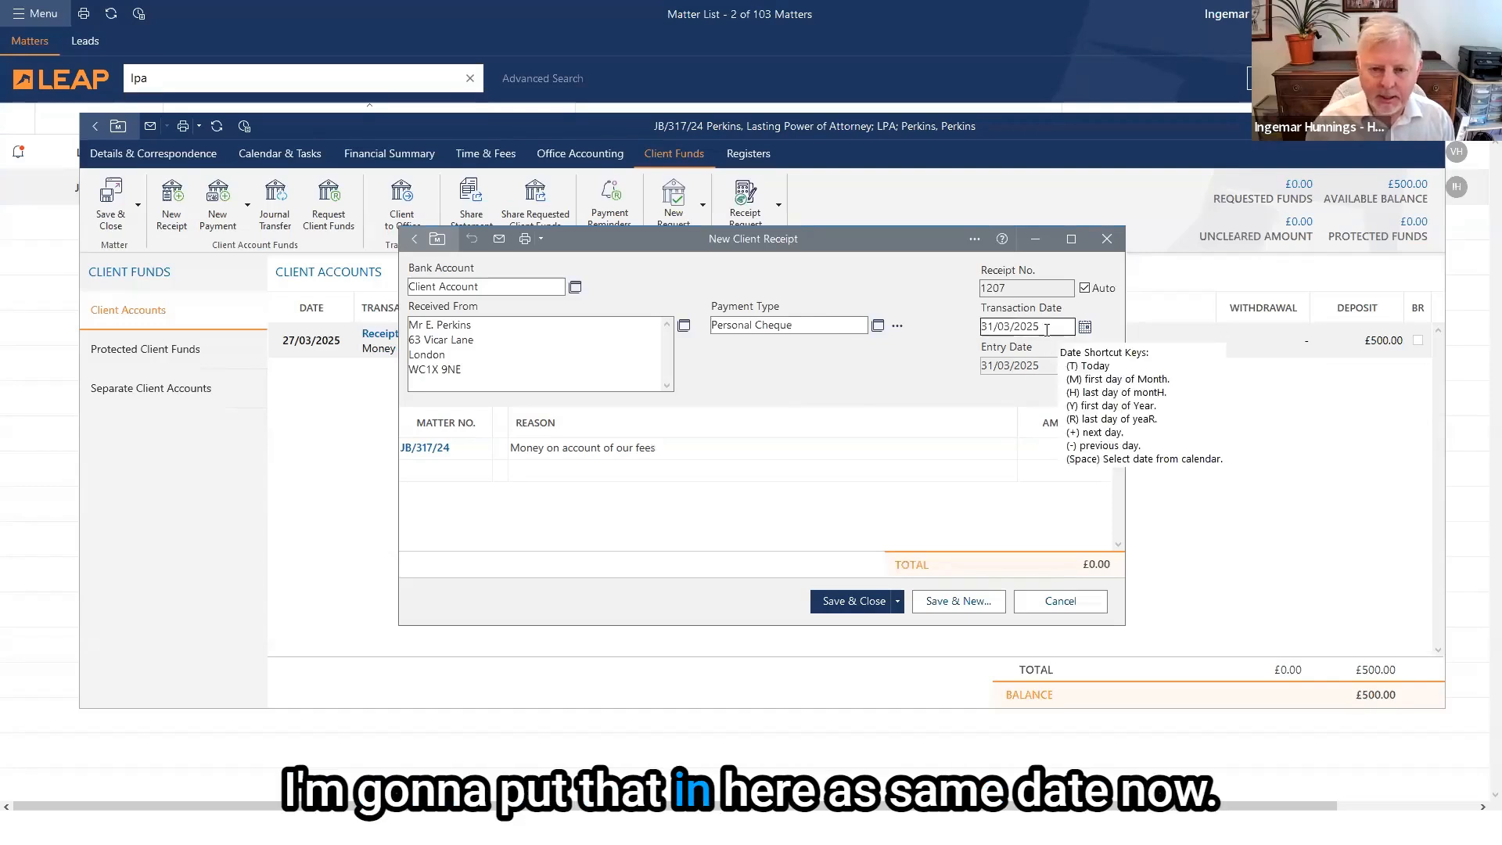
click(853, 600)
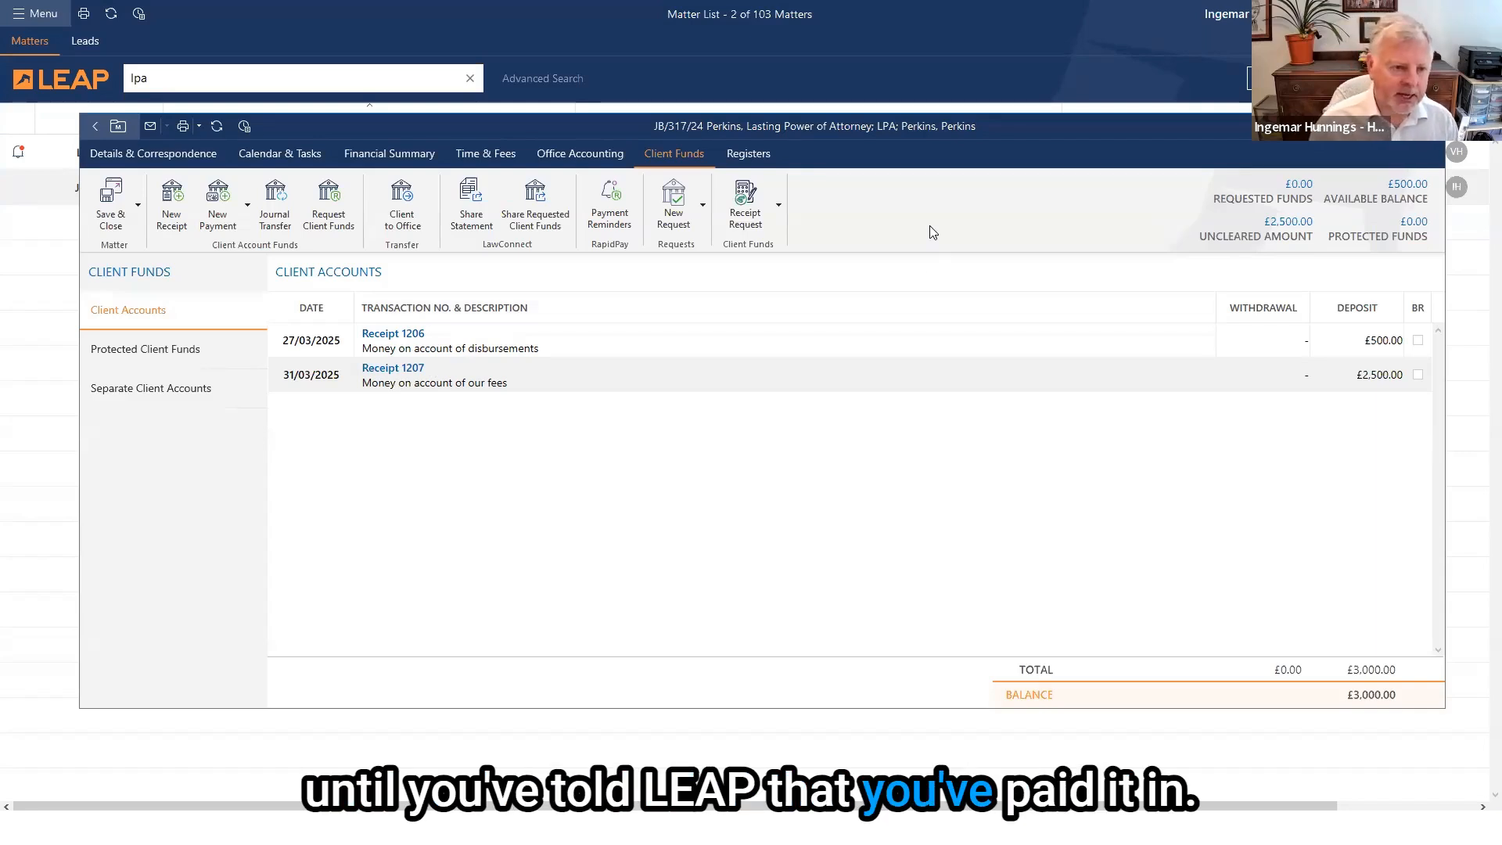
Return to the matter list and start a new client accounting bank deposit.
click(32, 238)
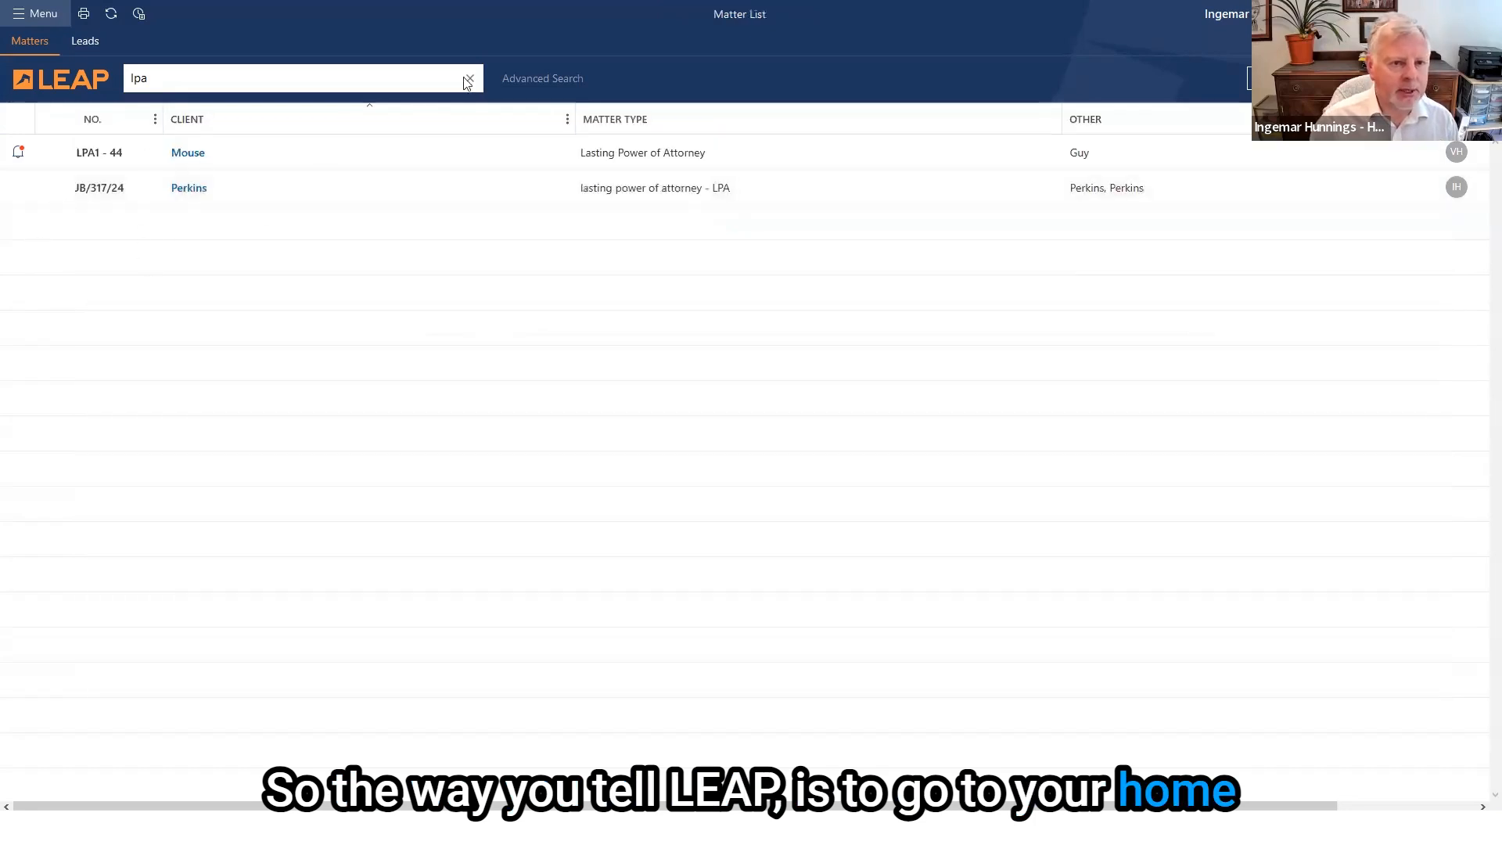
click(19, 17)
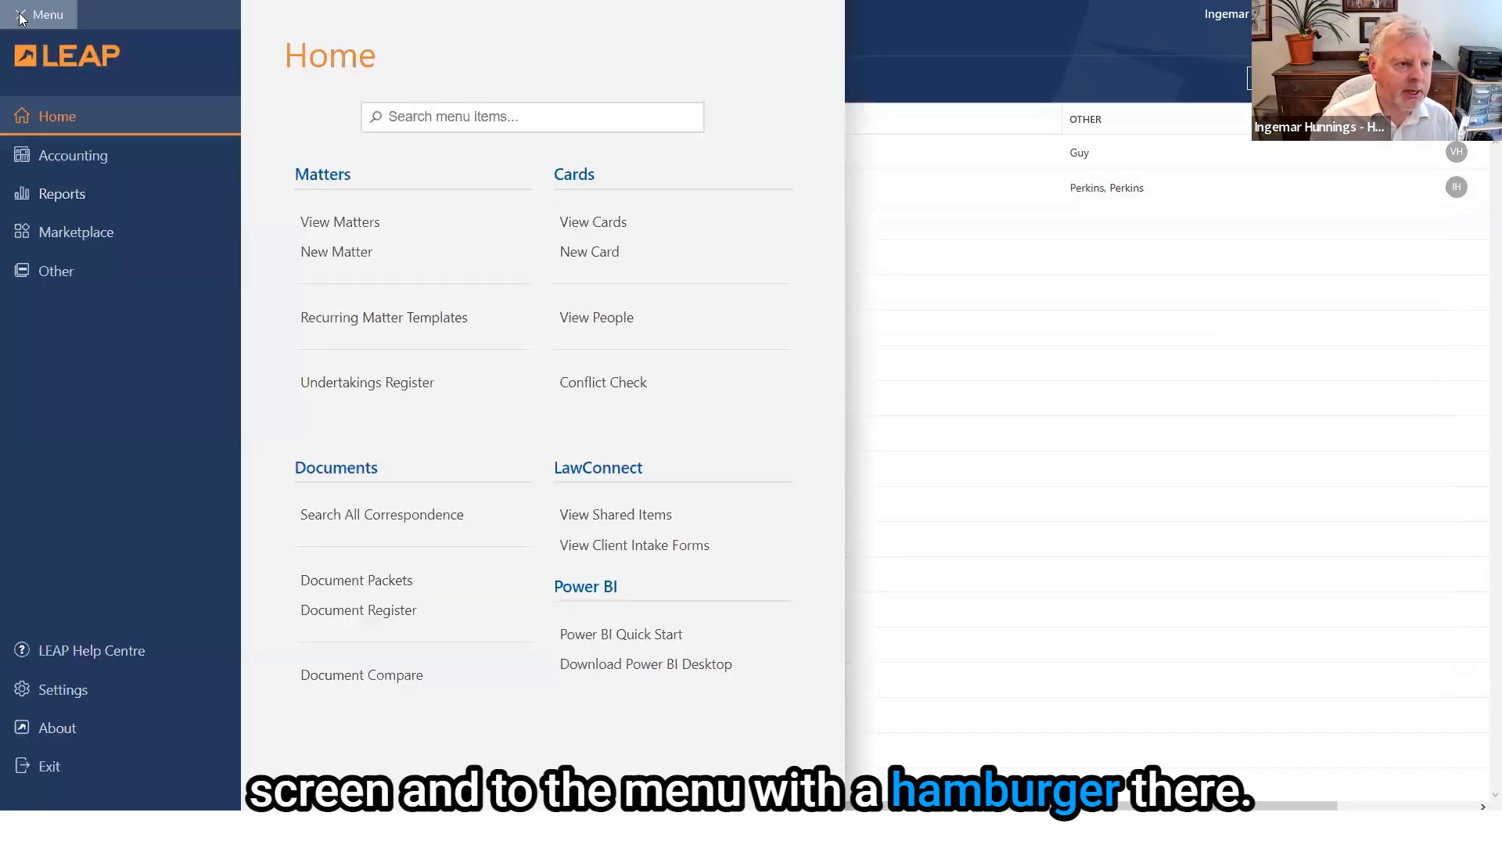
click(93, 156)
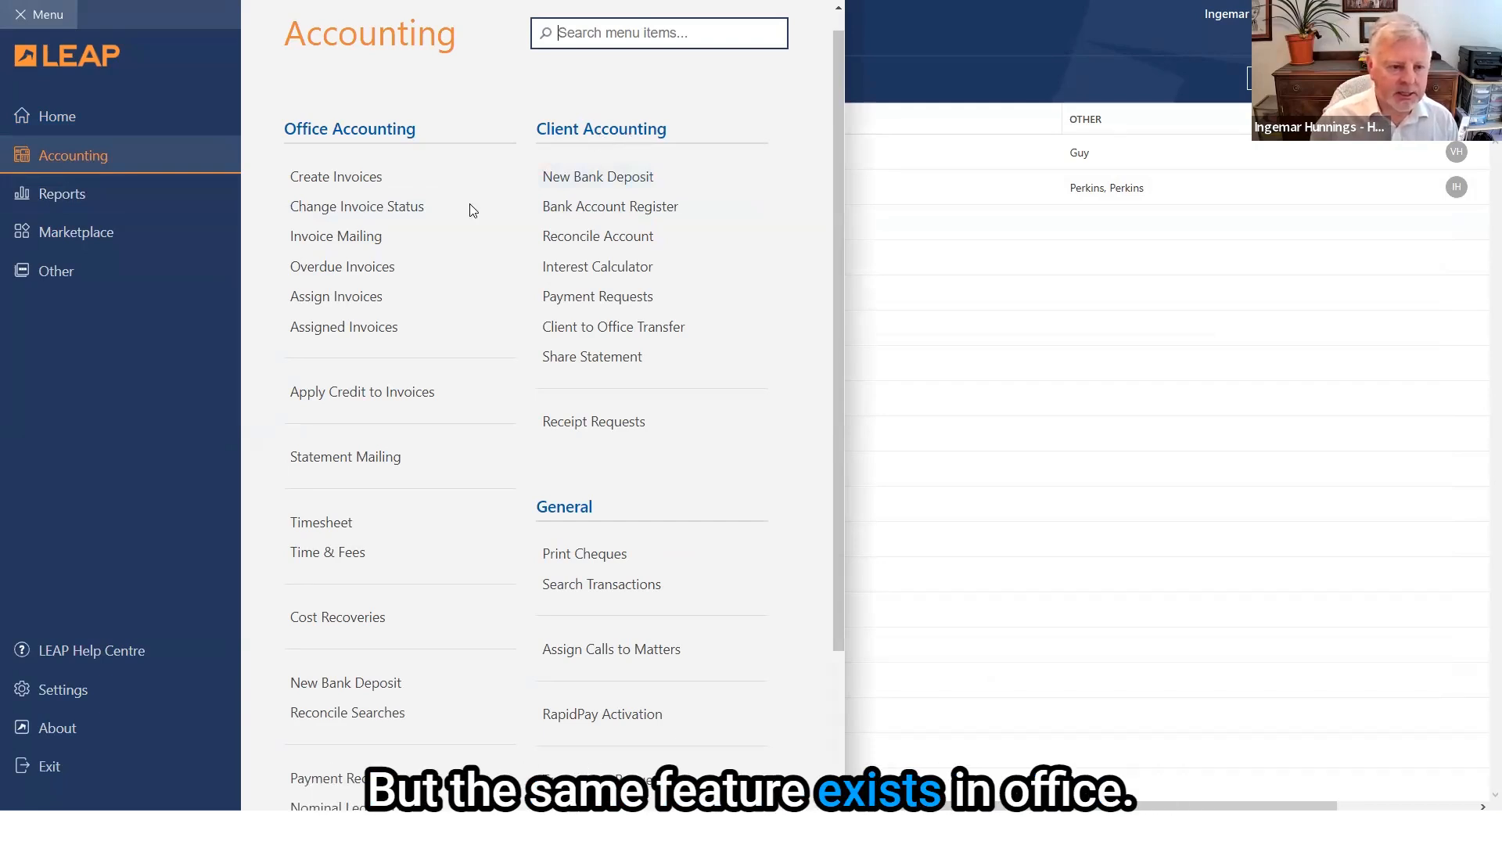
click(606, 180)
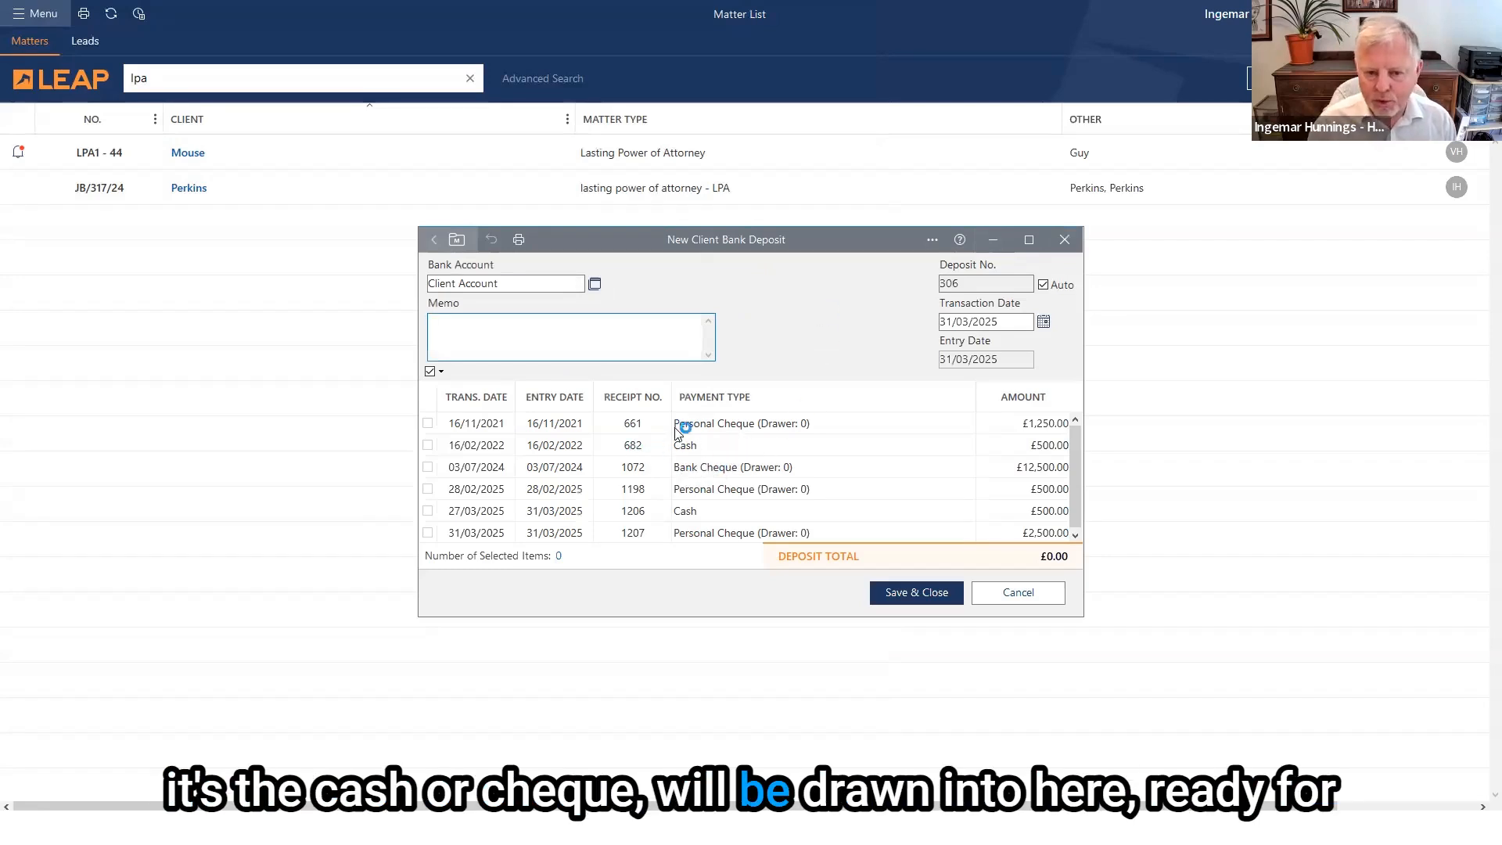
Select all the listed receipts for the deposit and clear the selection again.
click(441, 372)
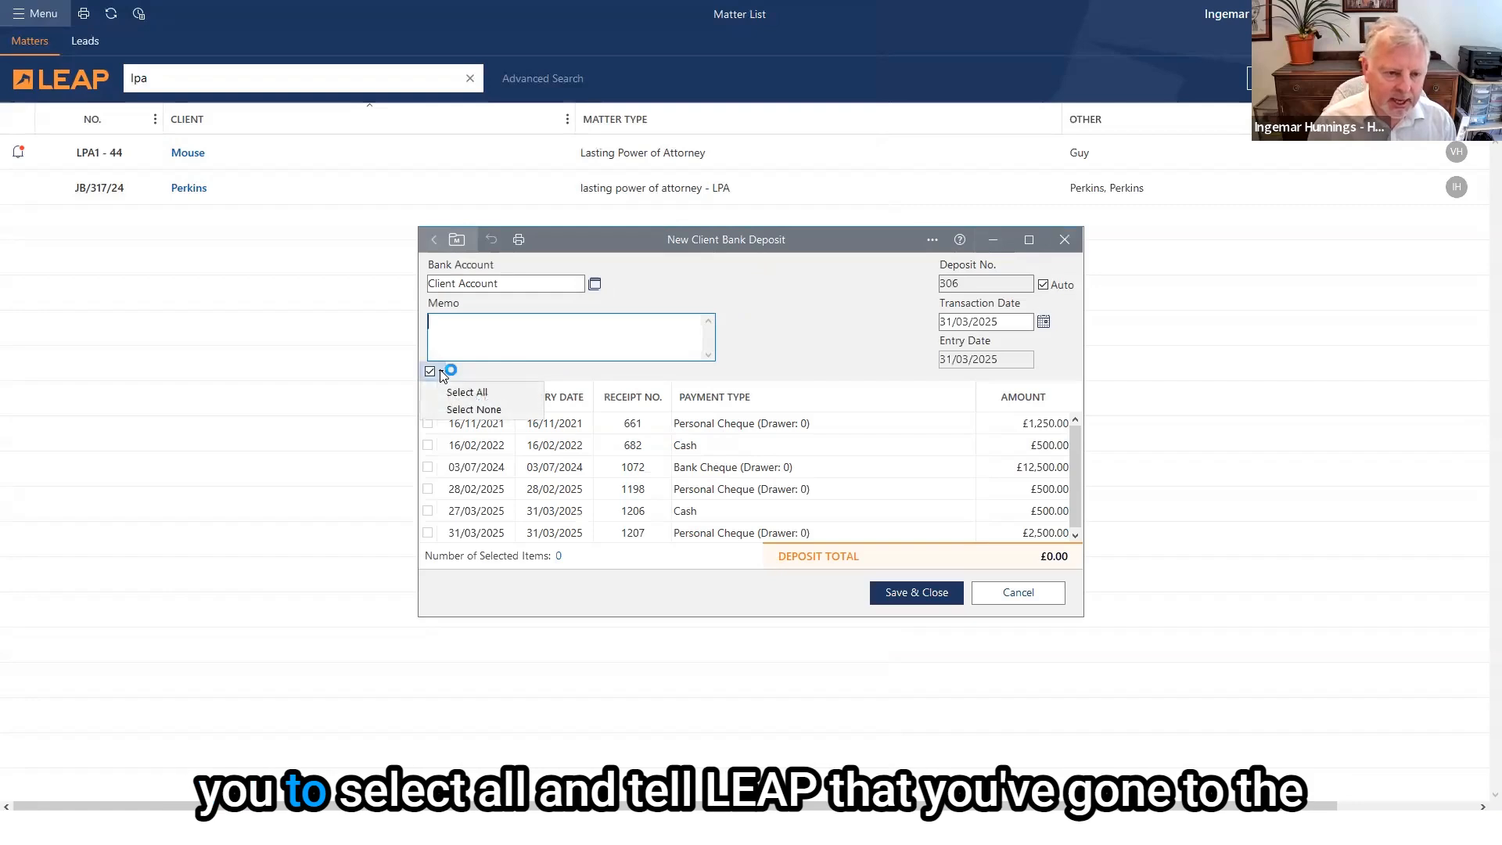
click(461, 388)
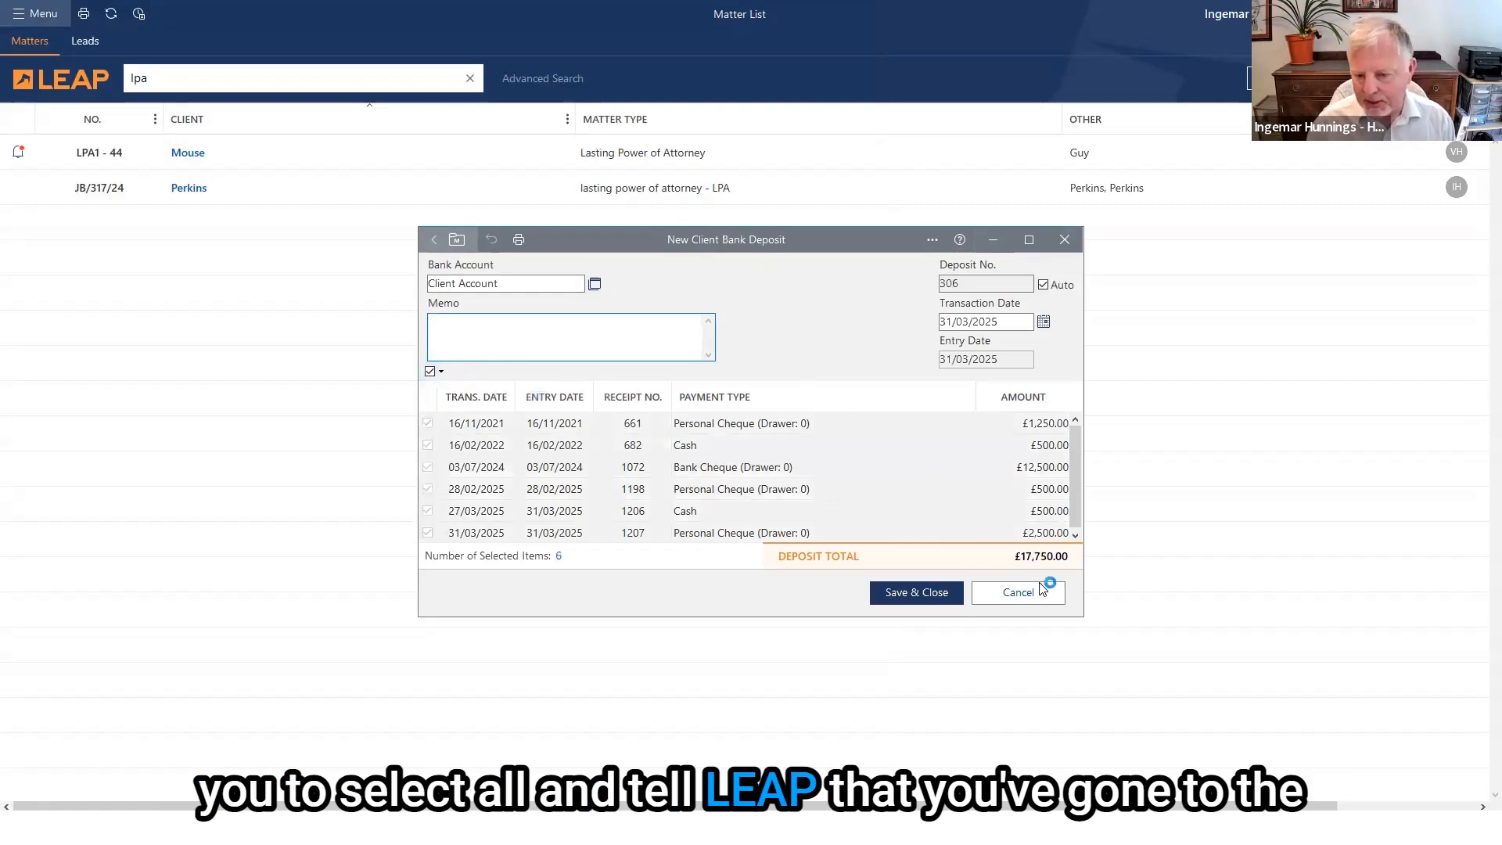
click(441, 371)
click(475, 391)
click(440, 371)
click(461, 409)
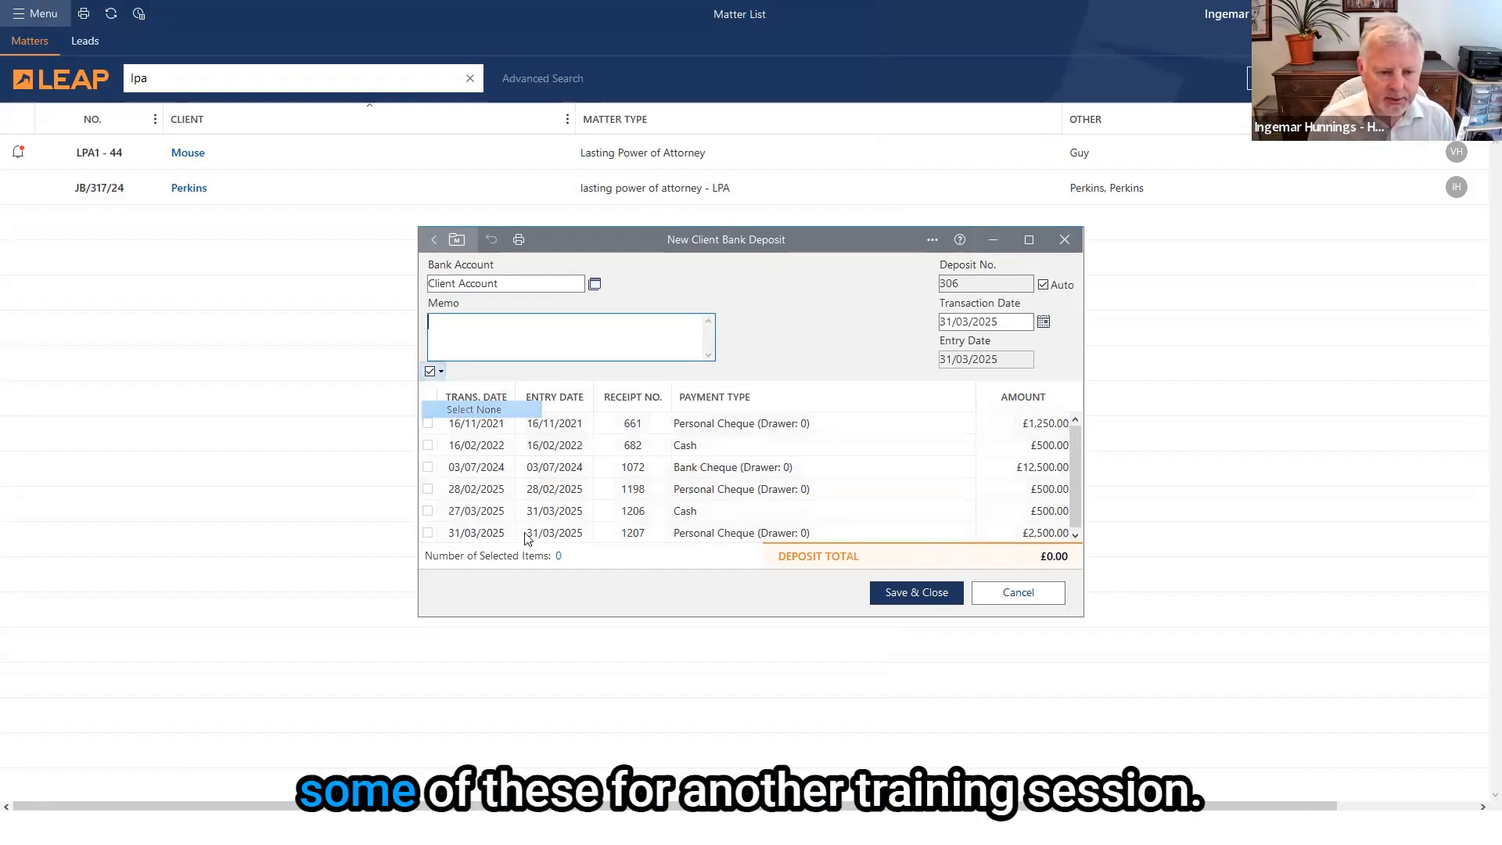
Include only the £2,500 personal cheque and the March 2025 £500 cash receipt in the deposit, save it and review its deposit slip.
click(428, 533)
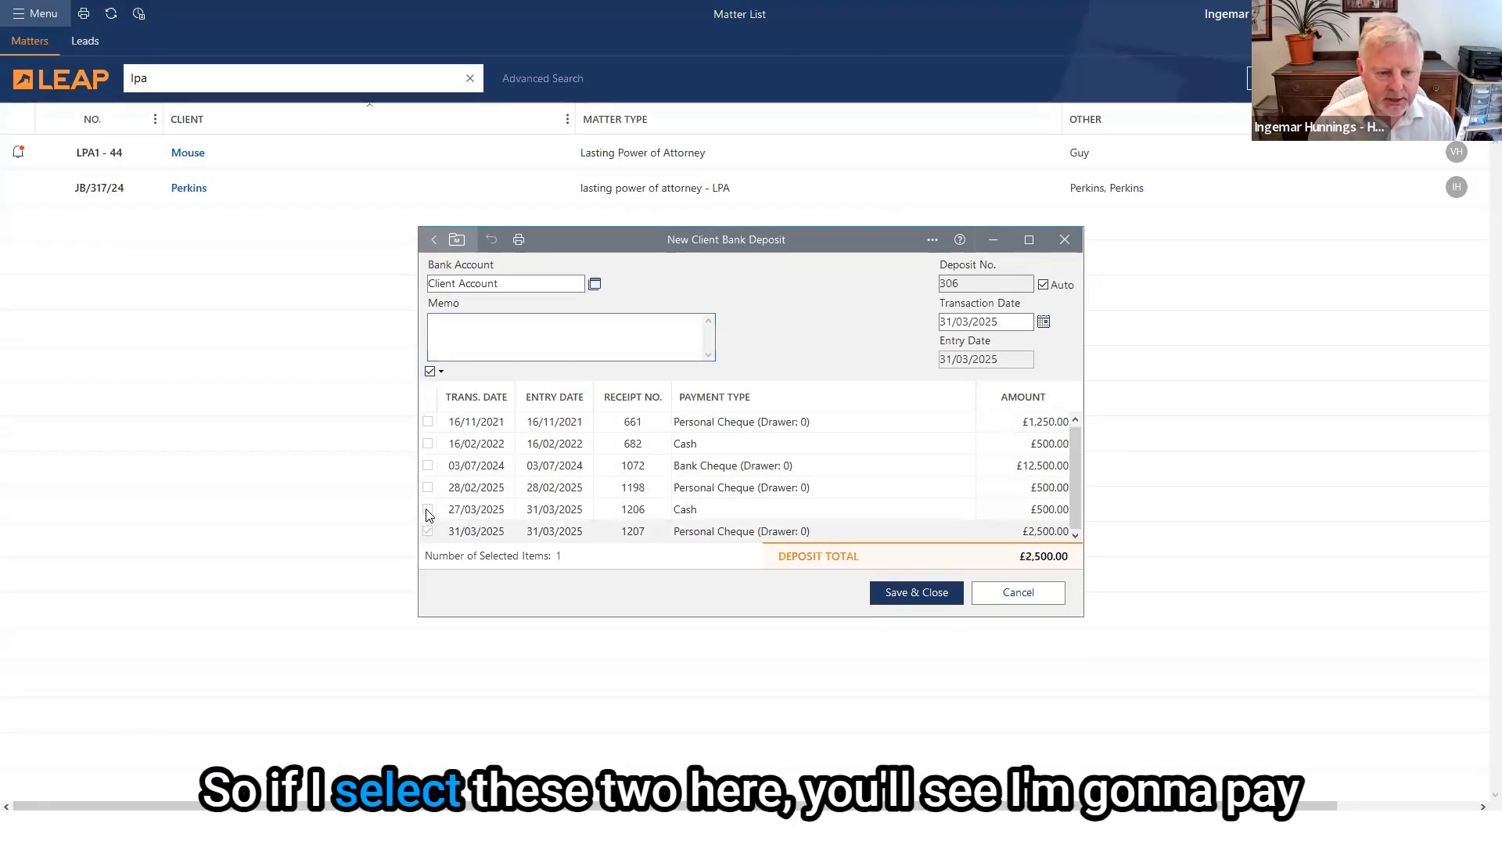
click(428, 510)
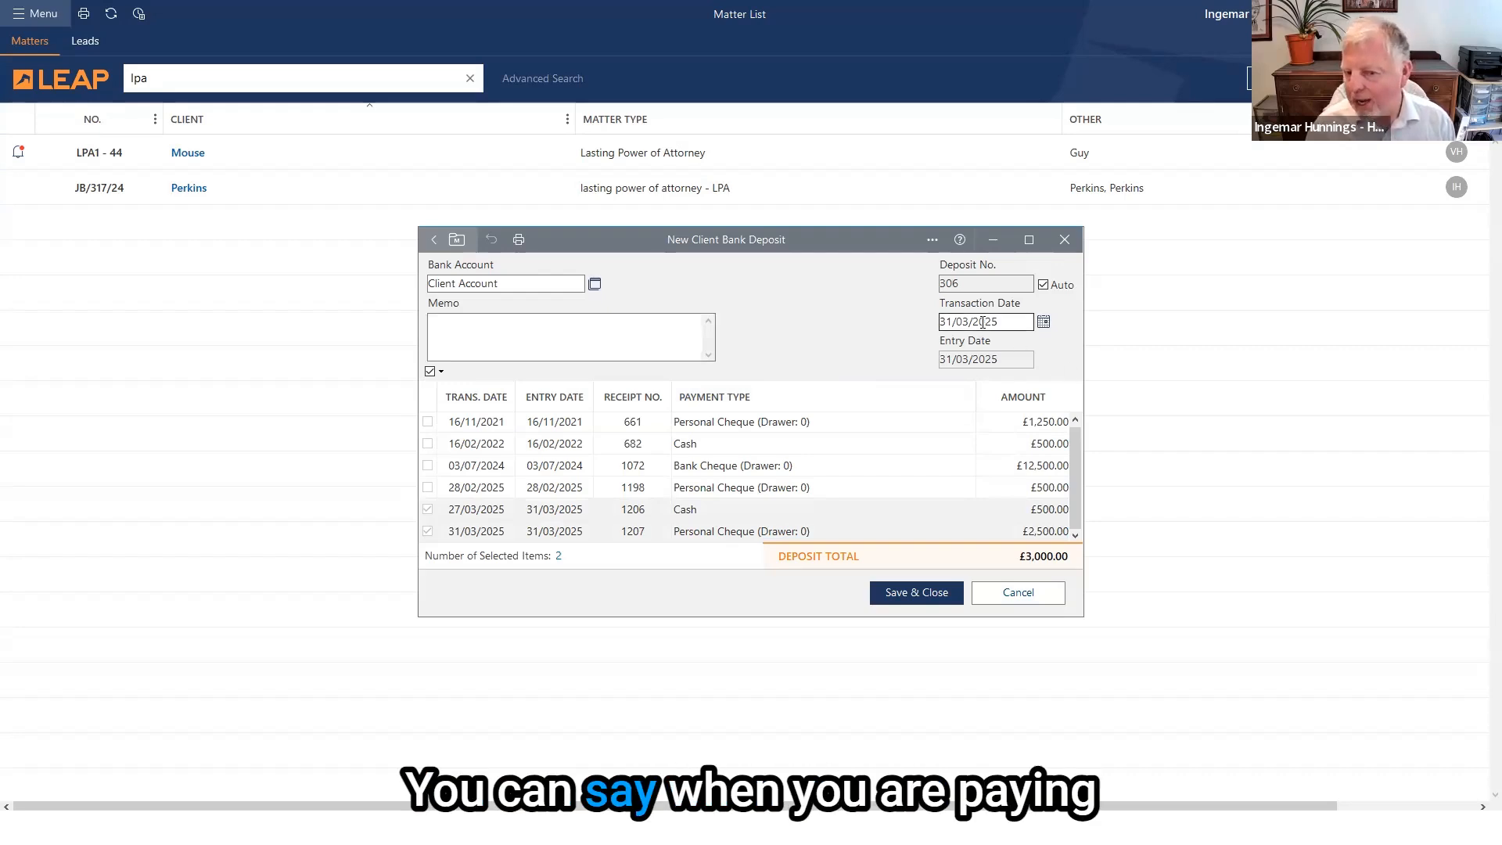
click(1044, 321)
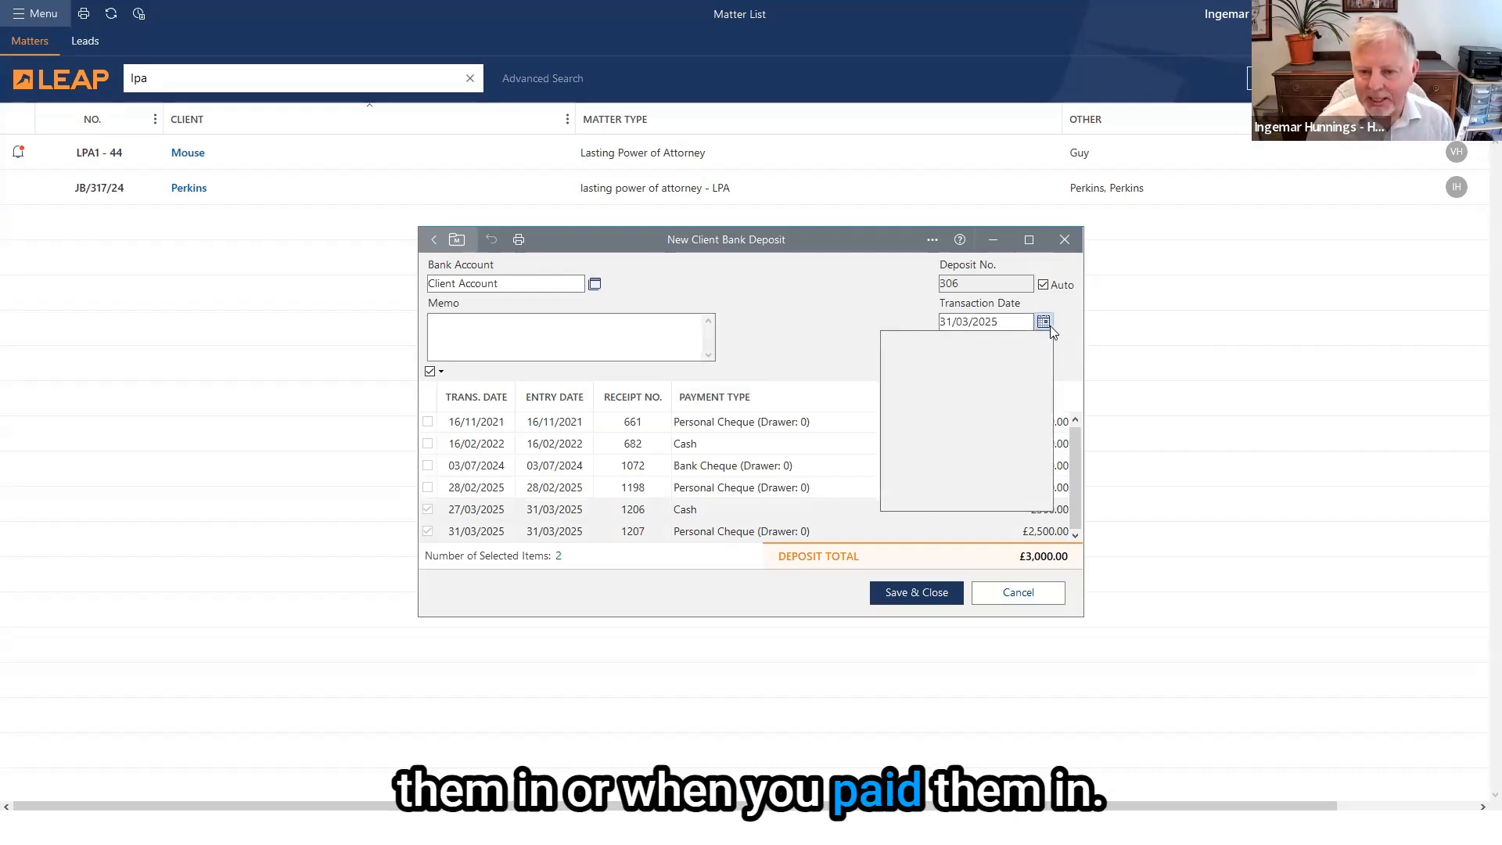
click(1044, 322)
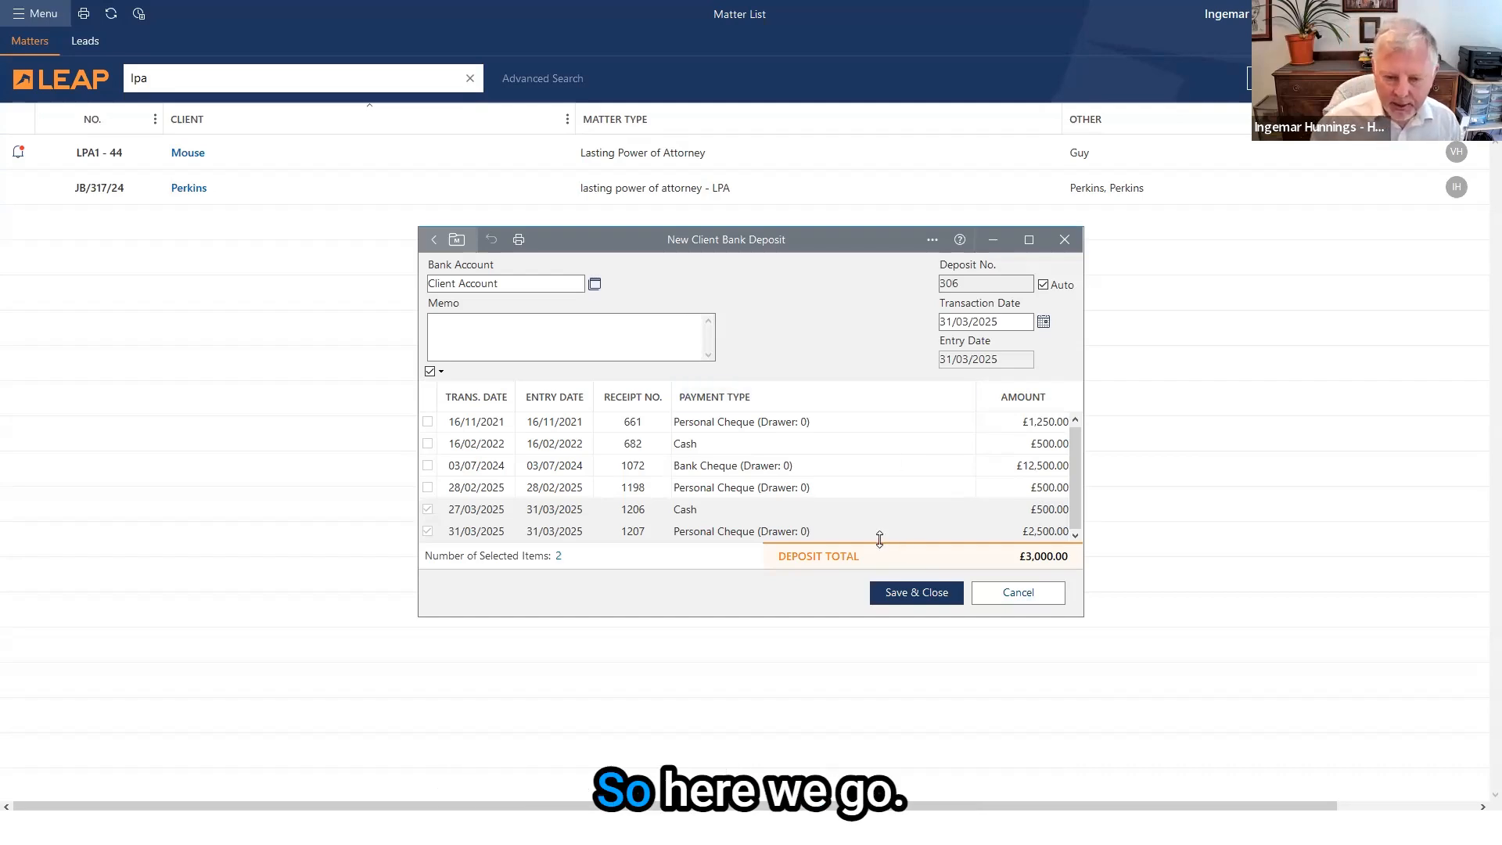
click(900, 595)
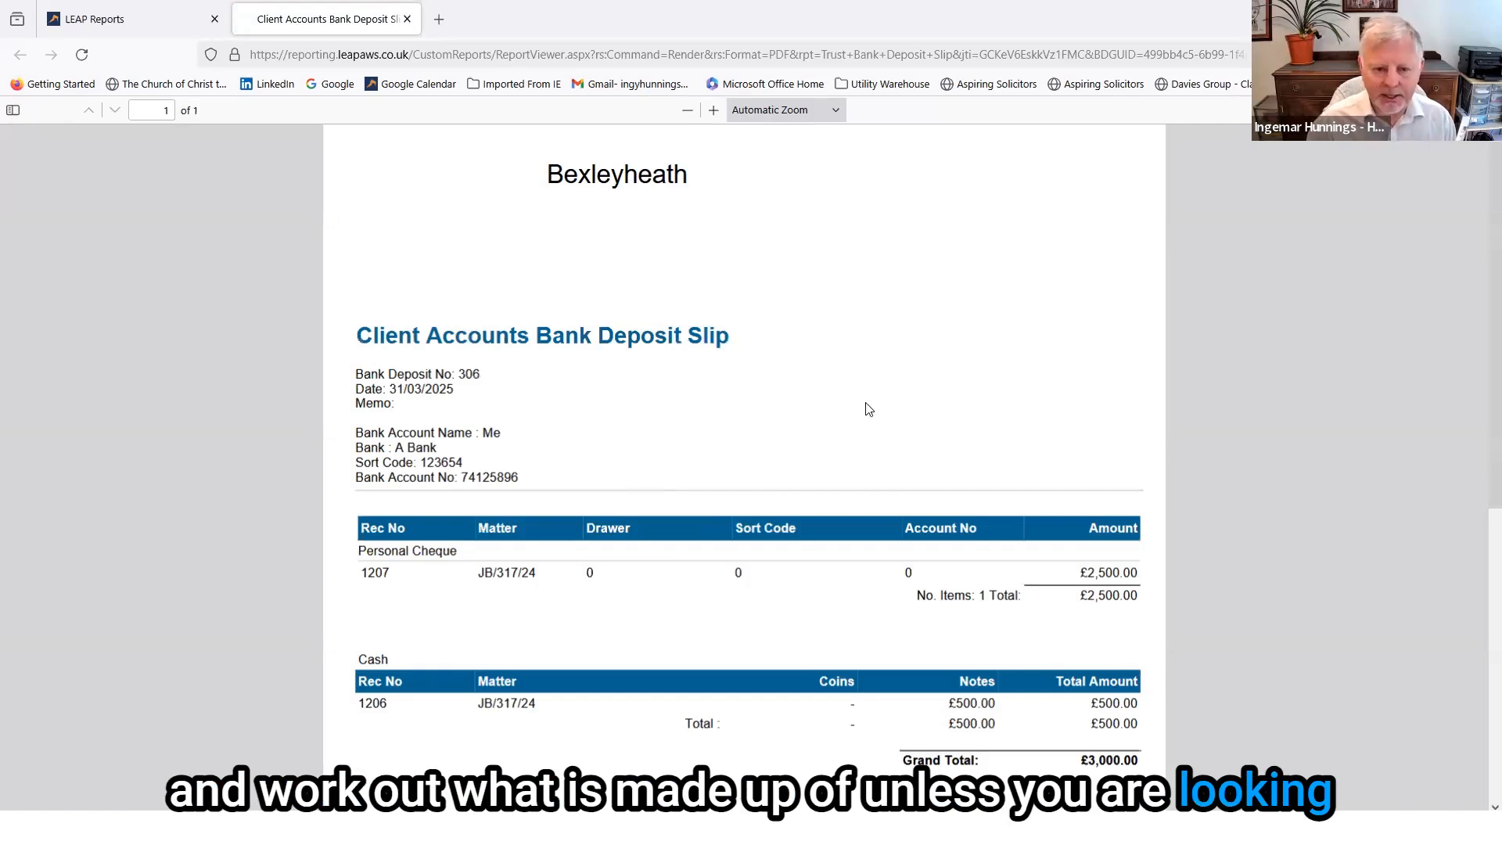
scroll(827, 633, down, 3)
scroll(830, 638, up, 3)
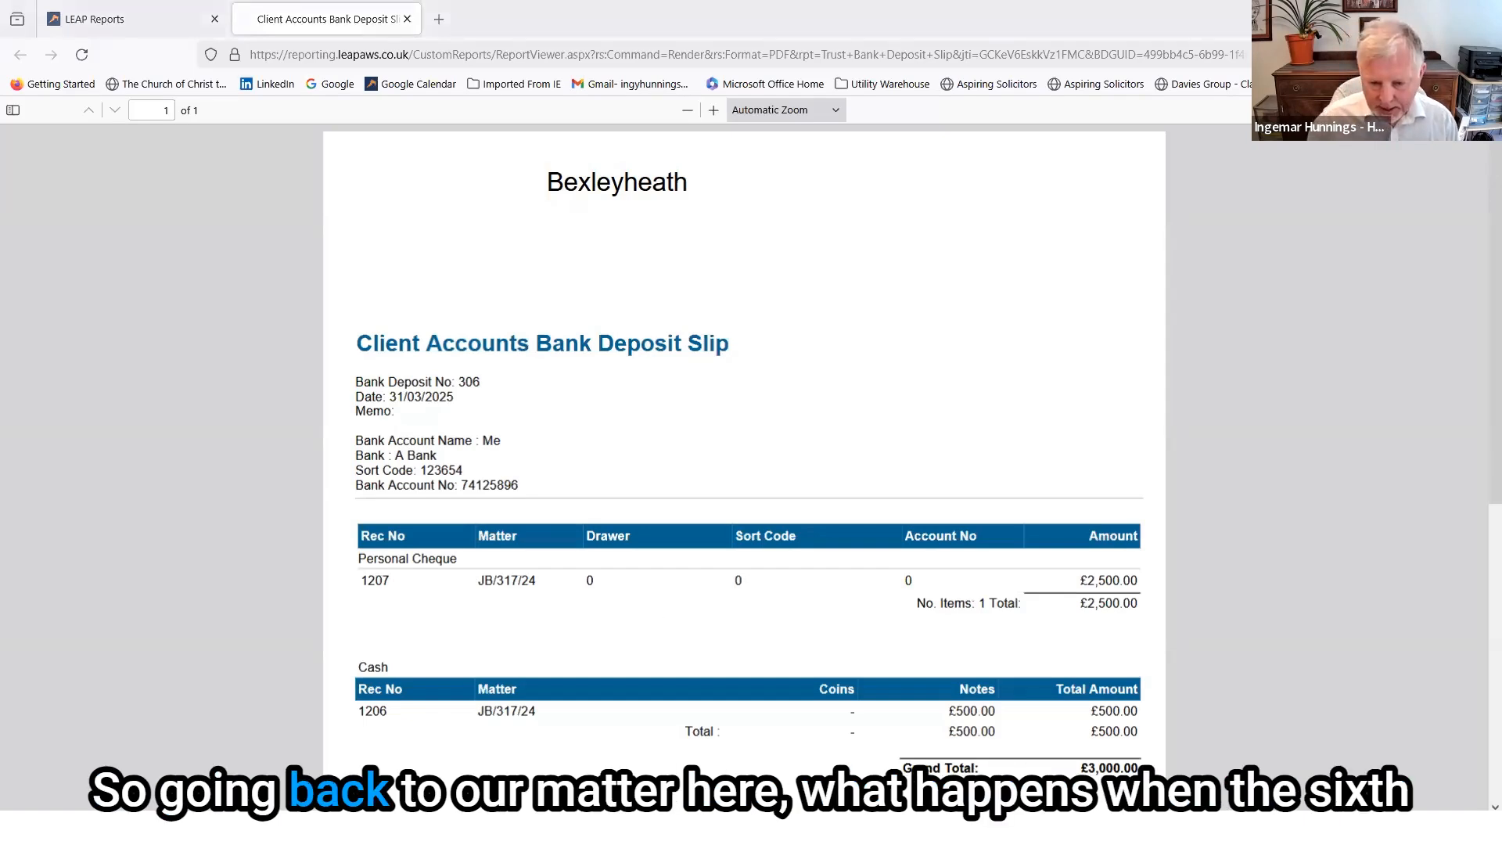
Switch back to the matter's client funds, look at a new client payment form and cancel it.
mouse_move(897, 827)
click(1009, 755)
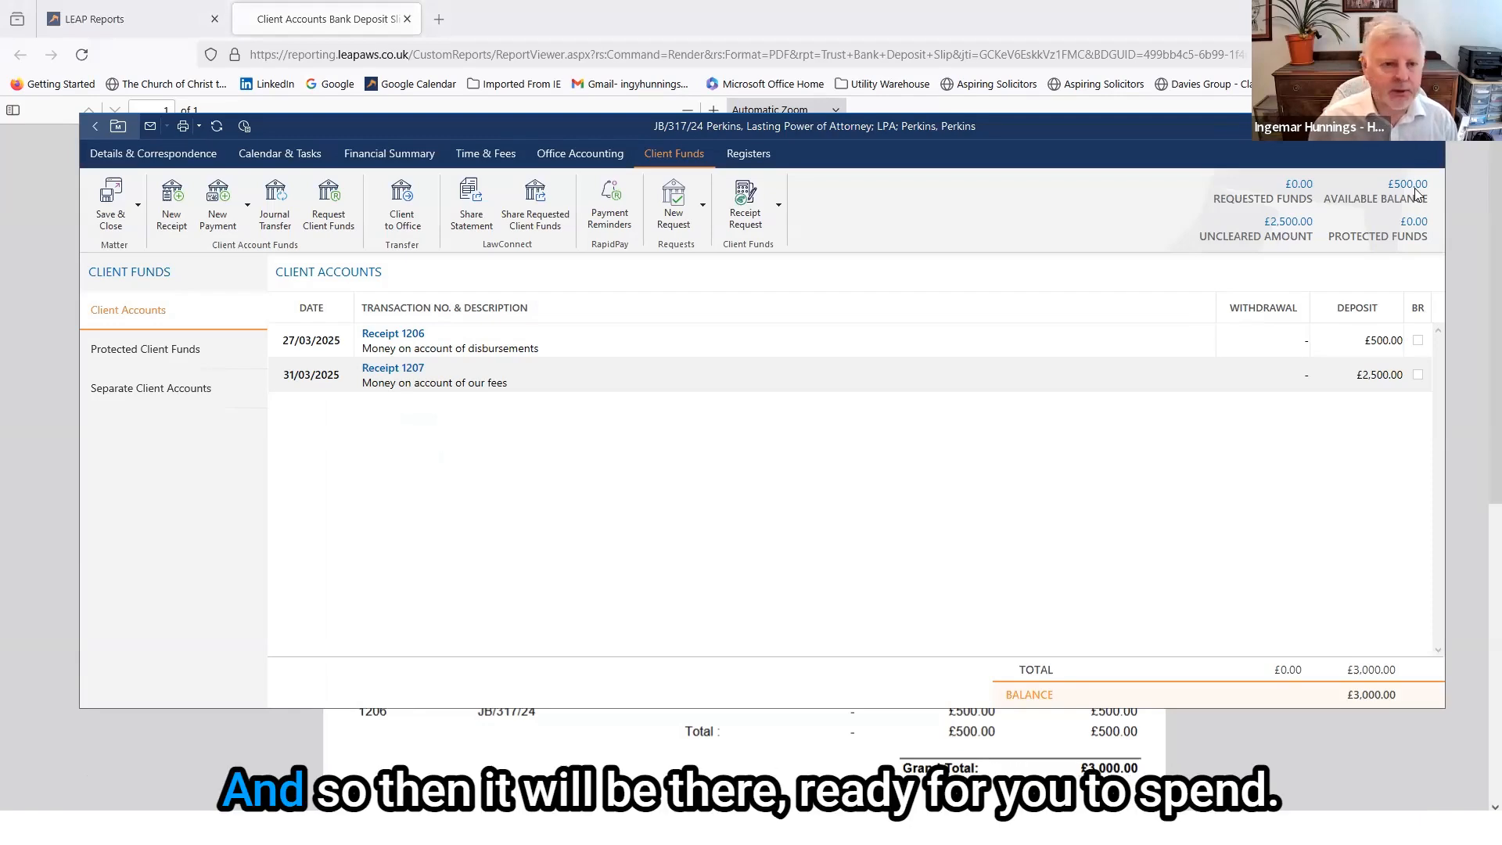
click(216, 215)
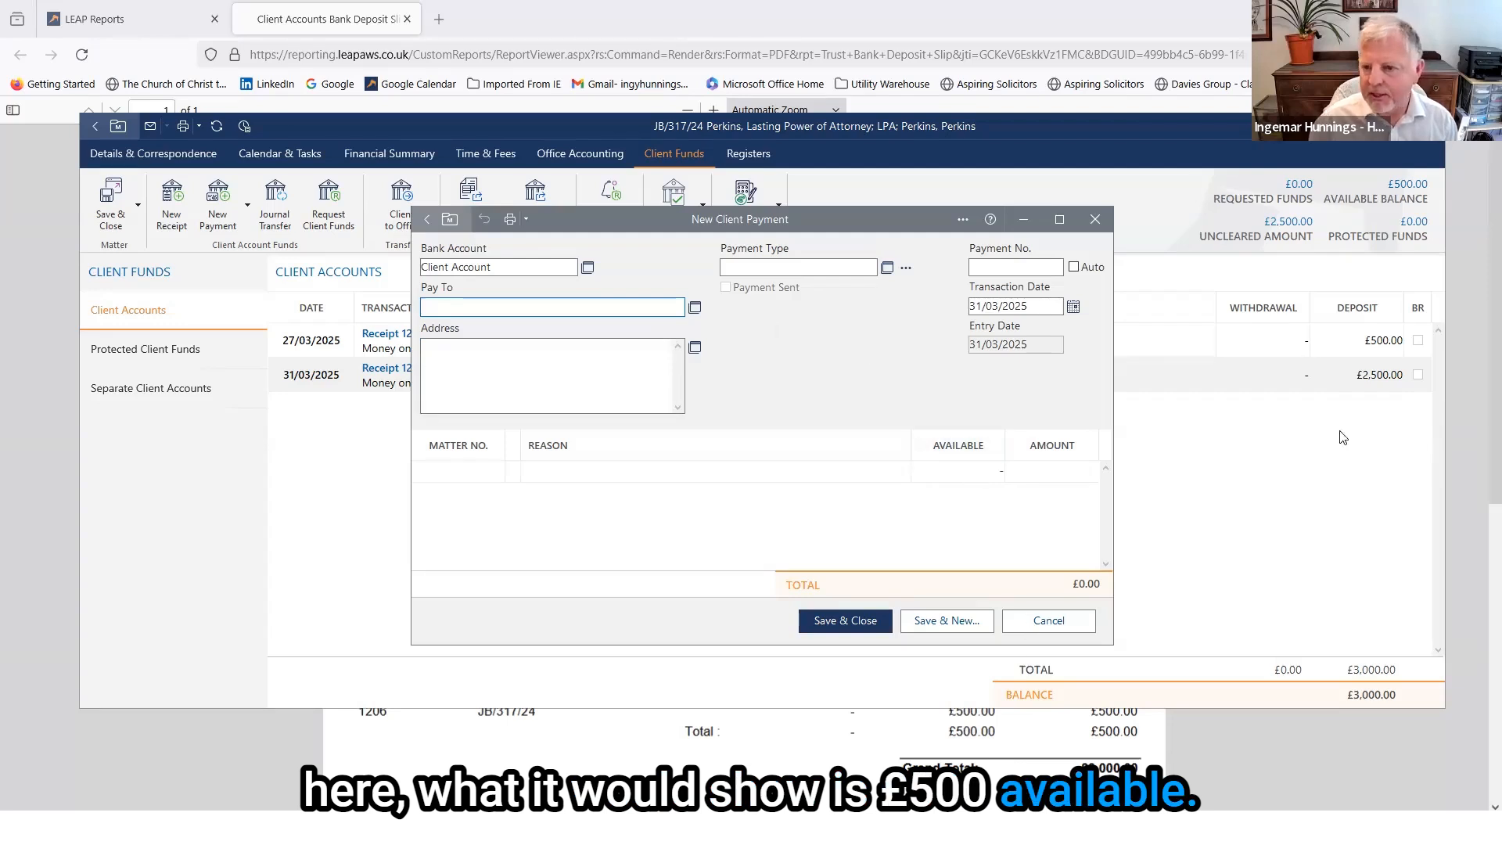
click(1023, 627)
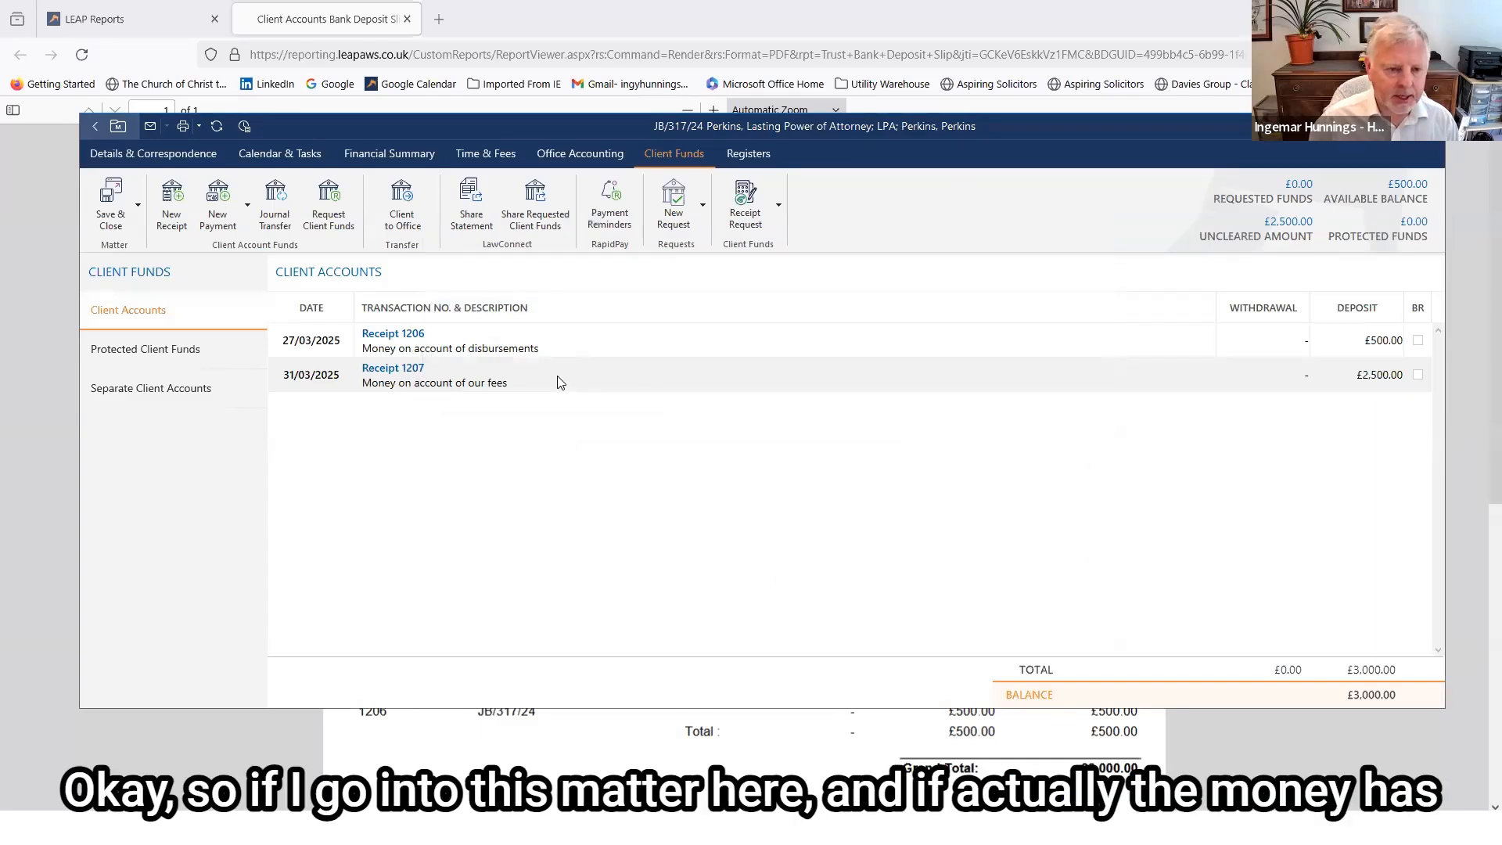
View the £2,500 cheque receipt with its Cheque Cleared option and the £500 cash receipt, closing both without changes.
double_click(515, 382)
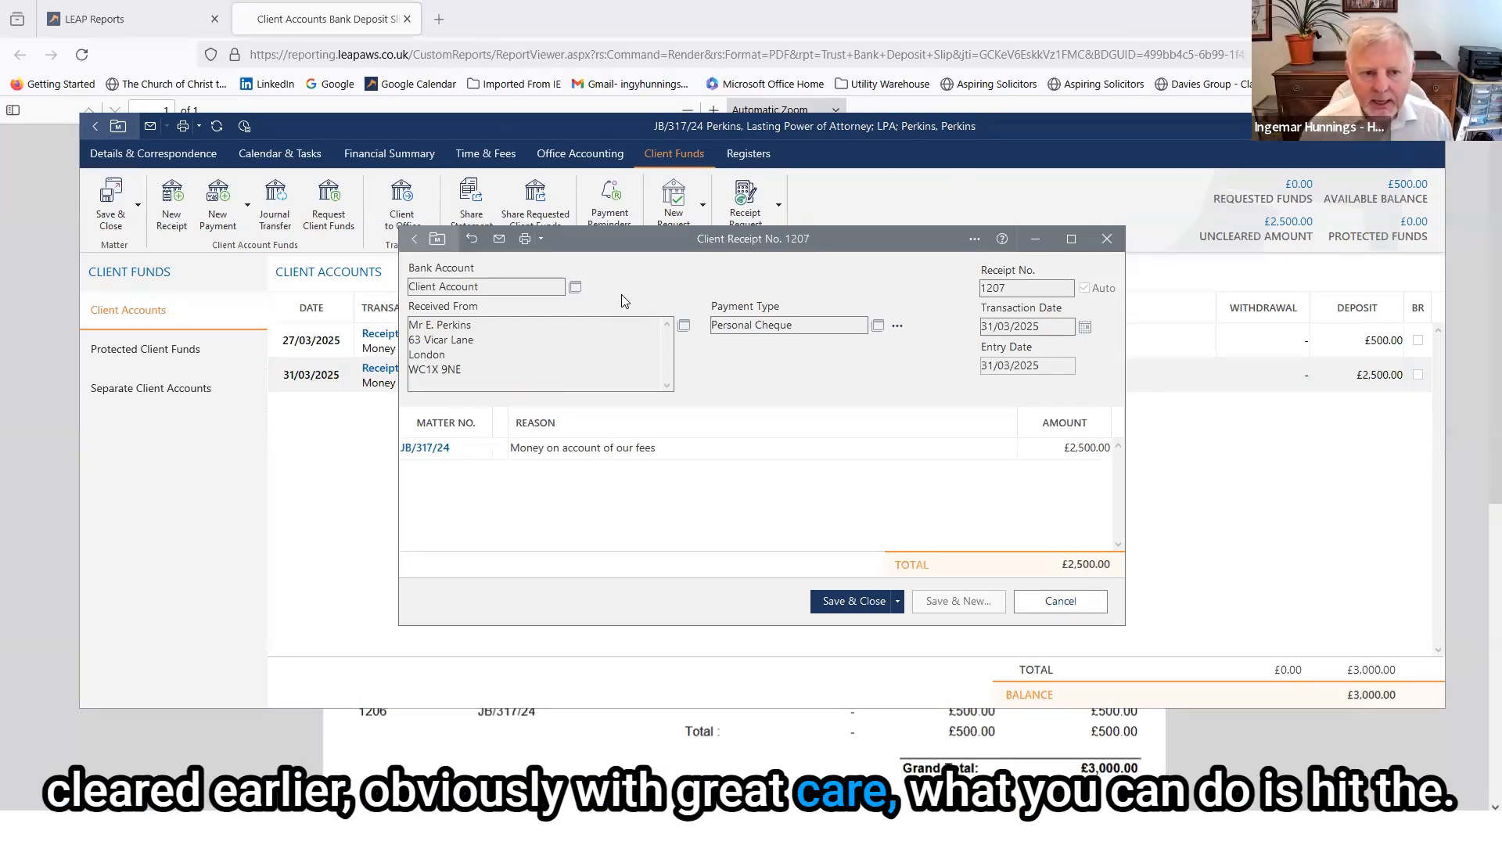
click(973, 241)
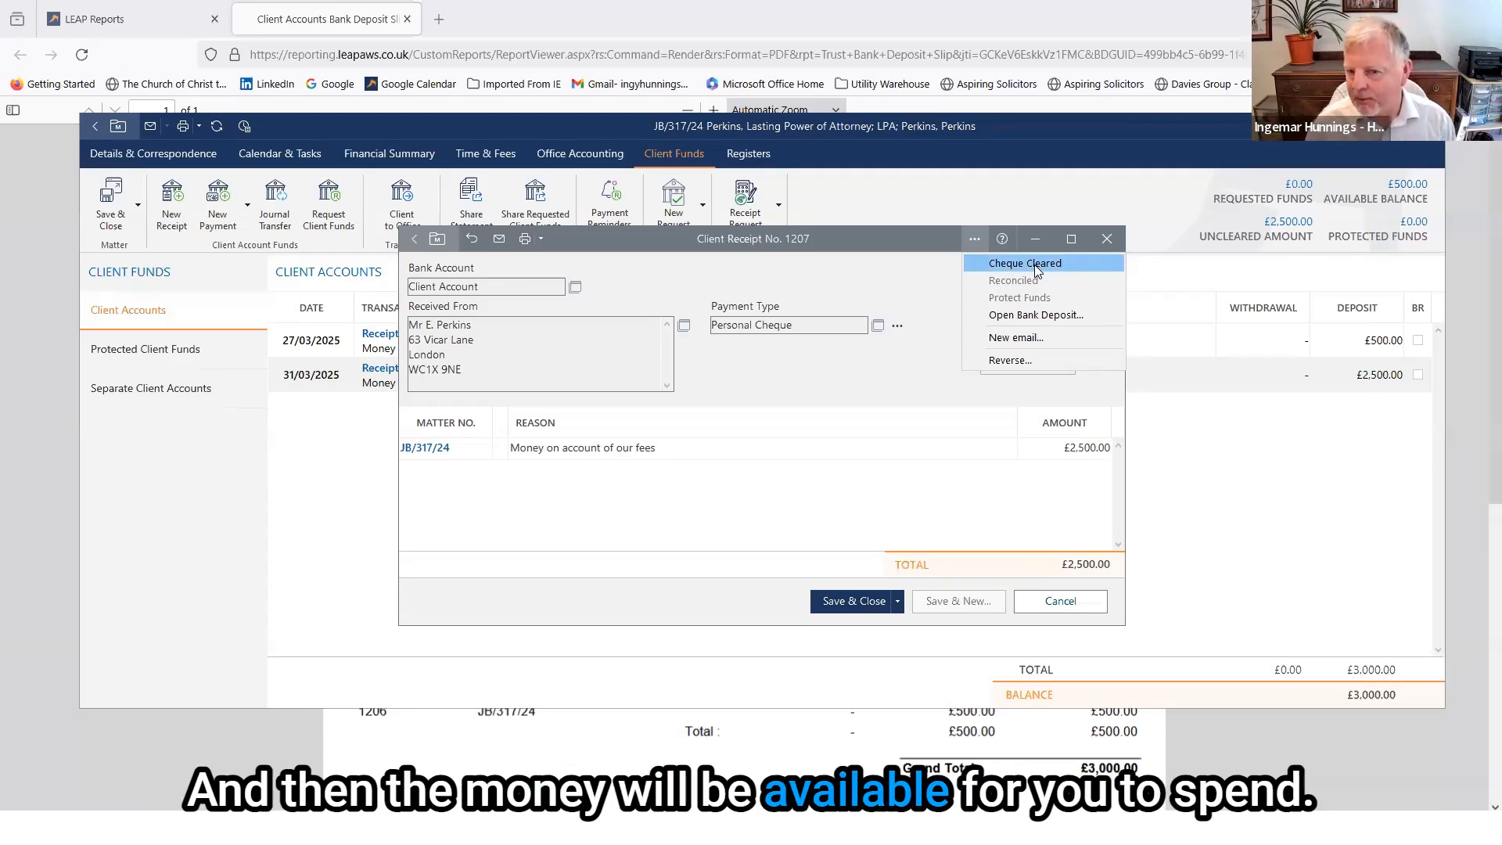
click(876, 238)
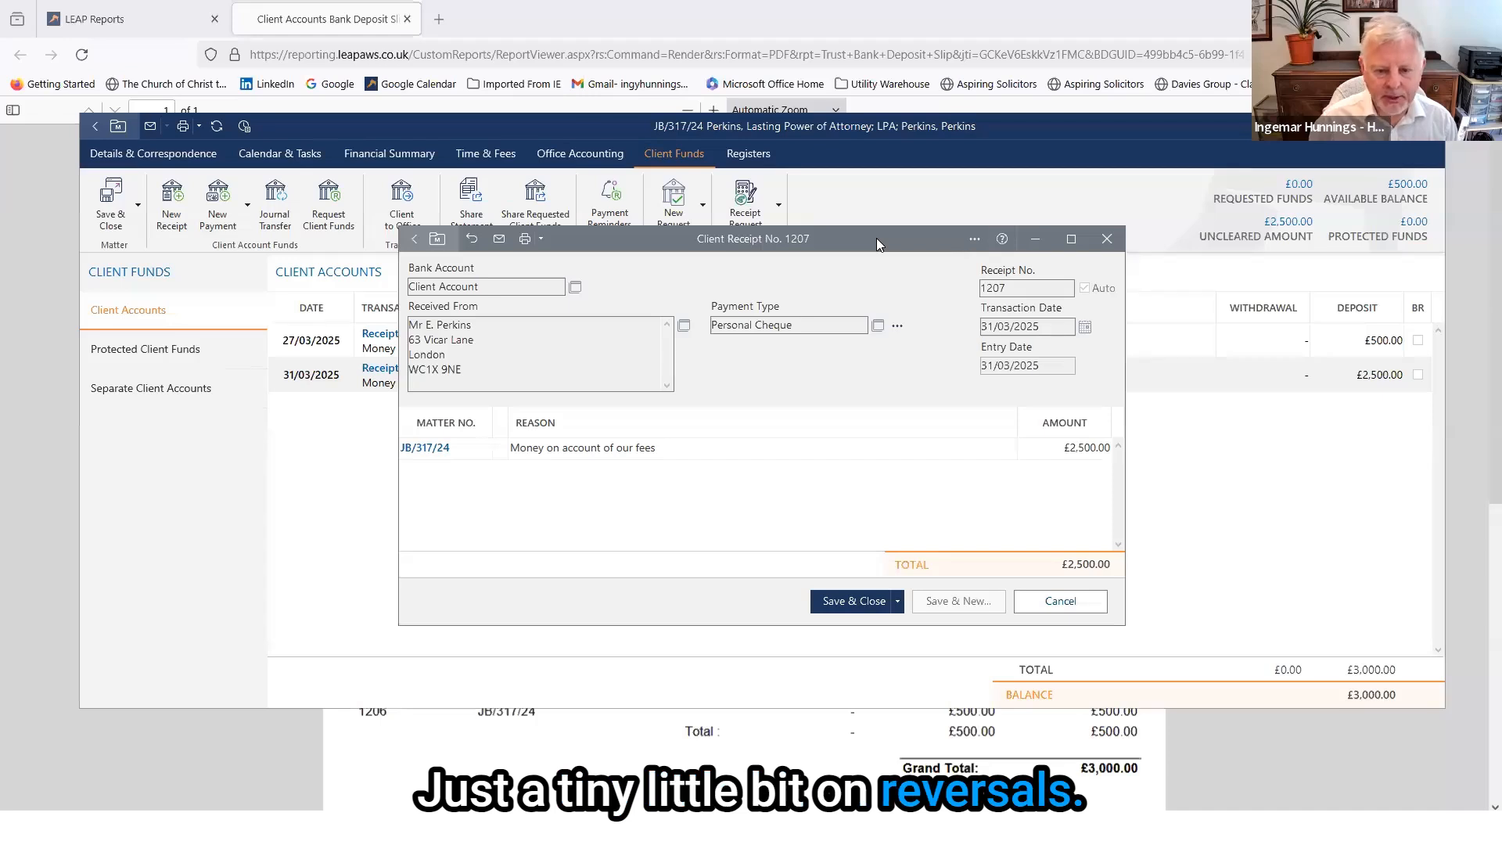
click(1058, 602)
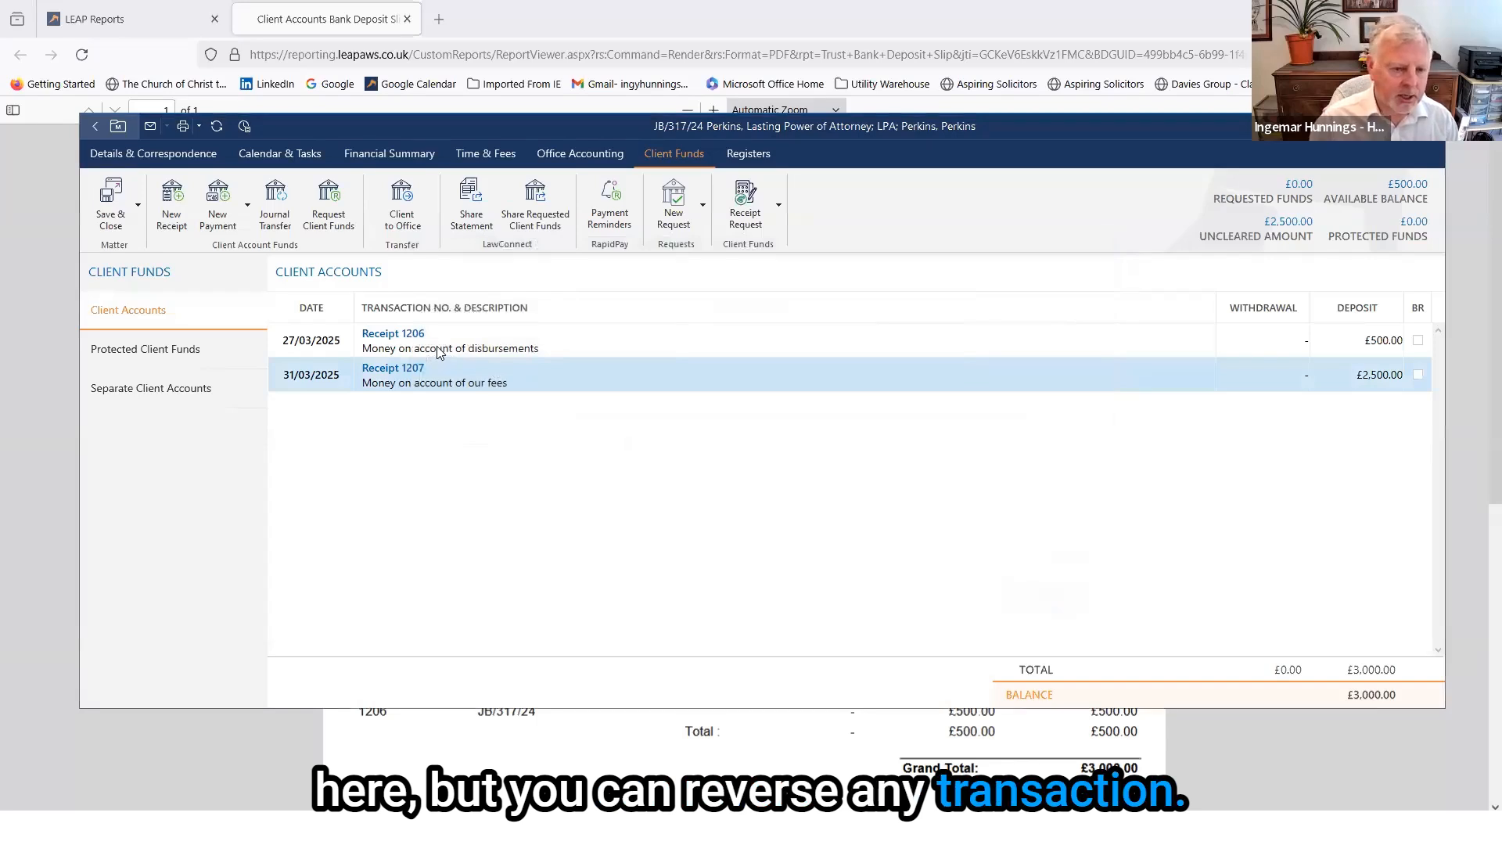
double_click(439, 348)
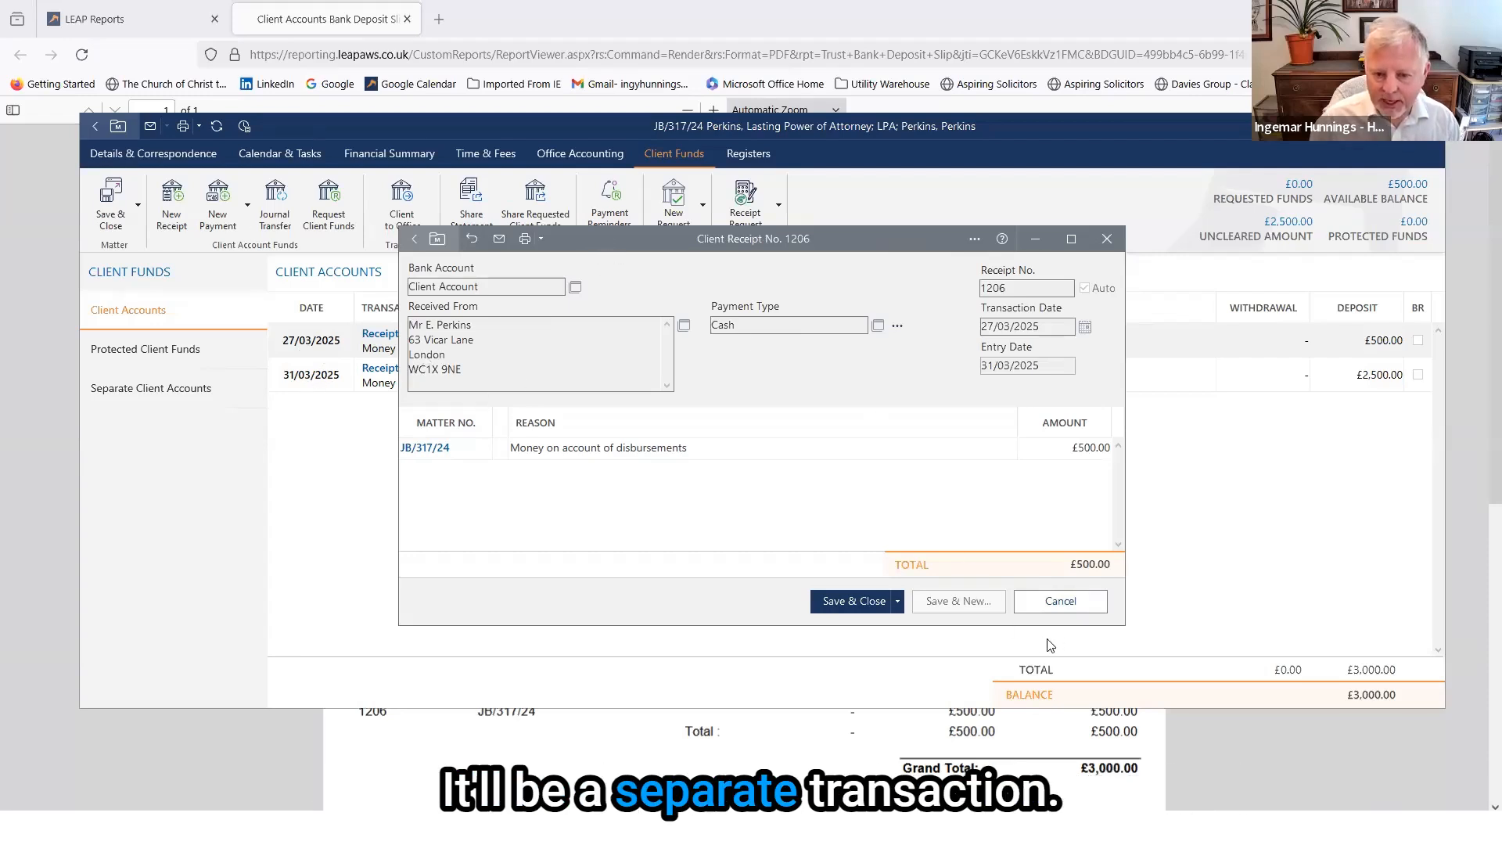
click(1067, 601)
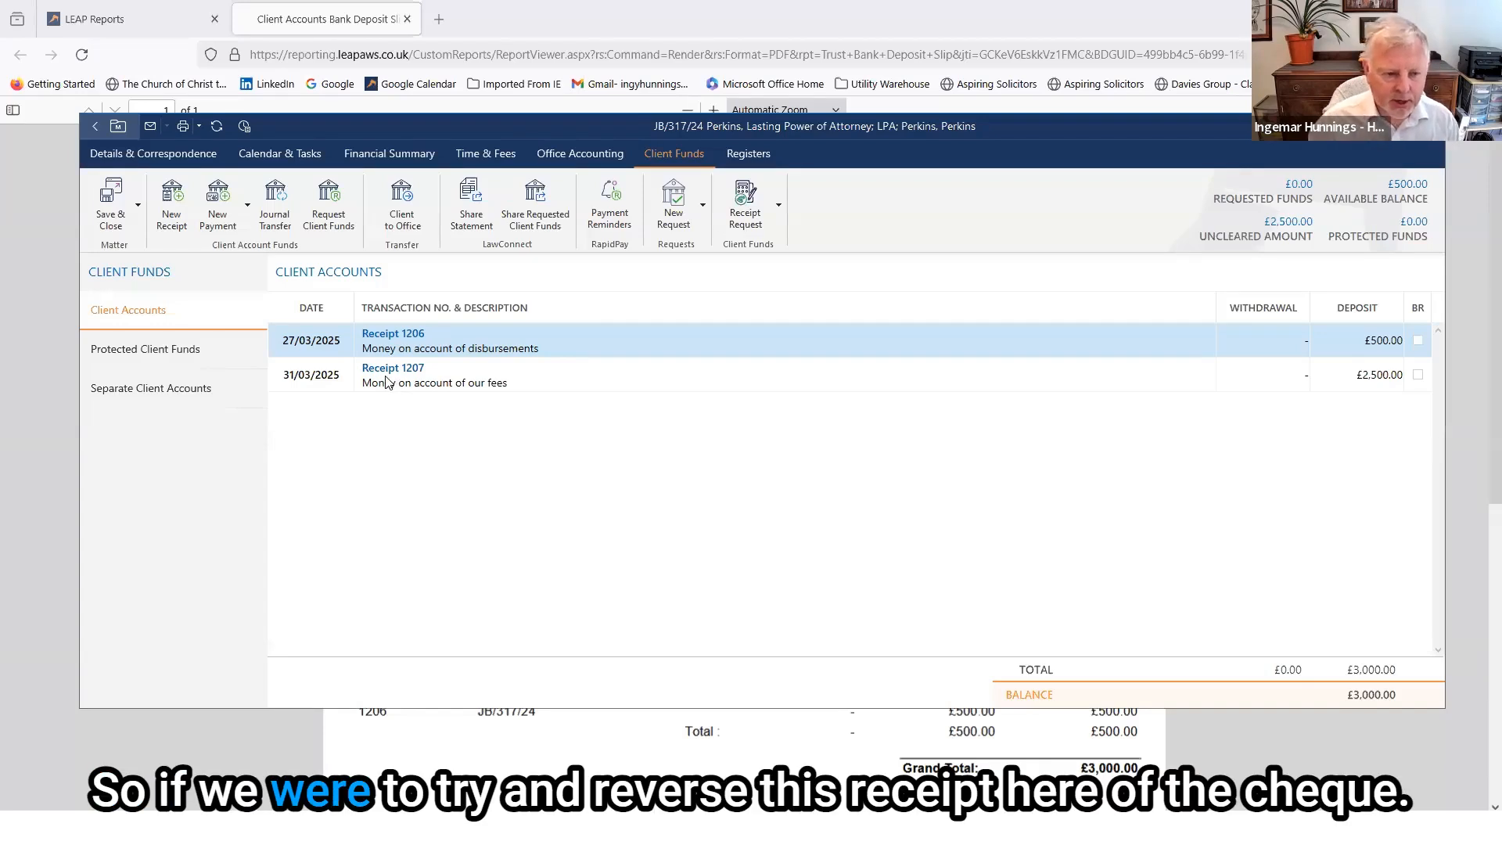
Open the bank deposit behind the £2,500 cheque receipt and start reversing it, leaving both windows without saving.
click(393, 377)
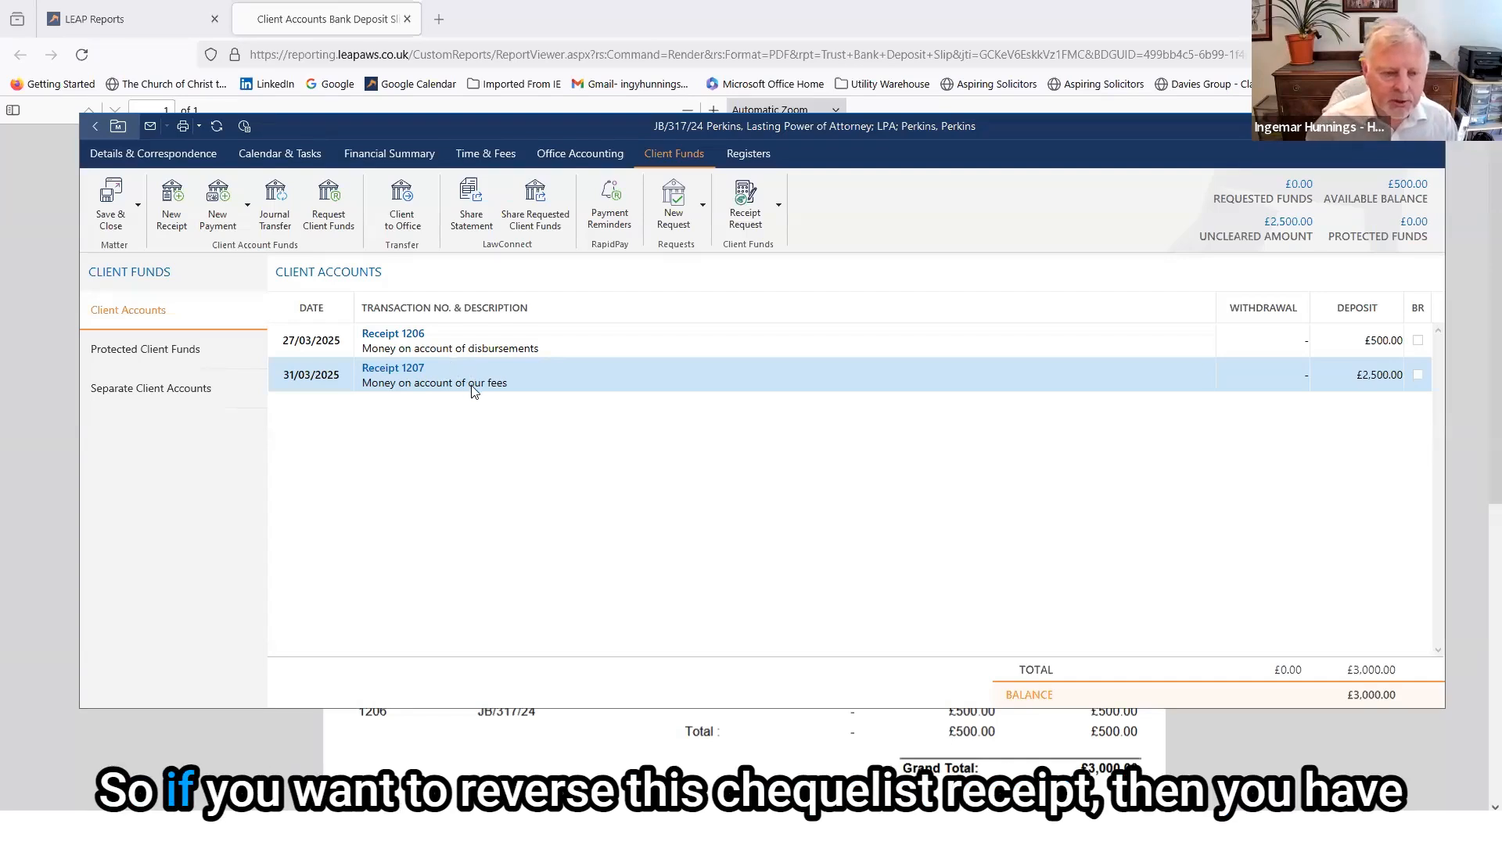
double_click(479, 377)
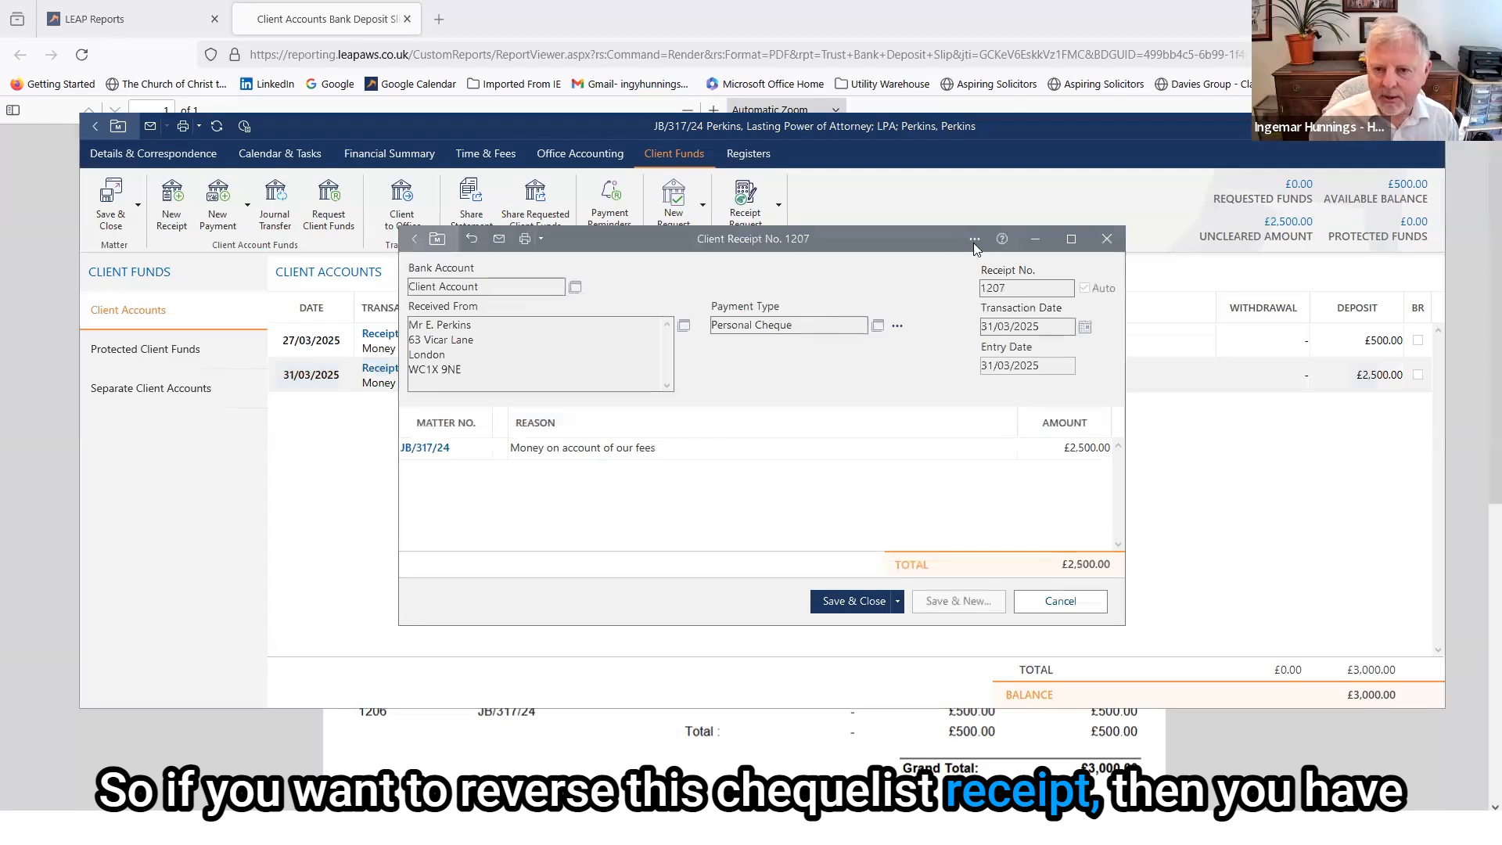
click(974, 238)
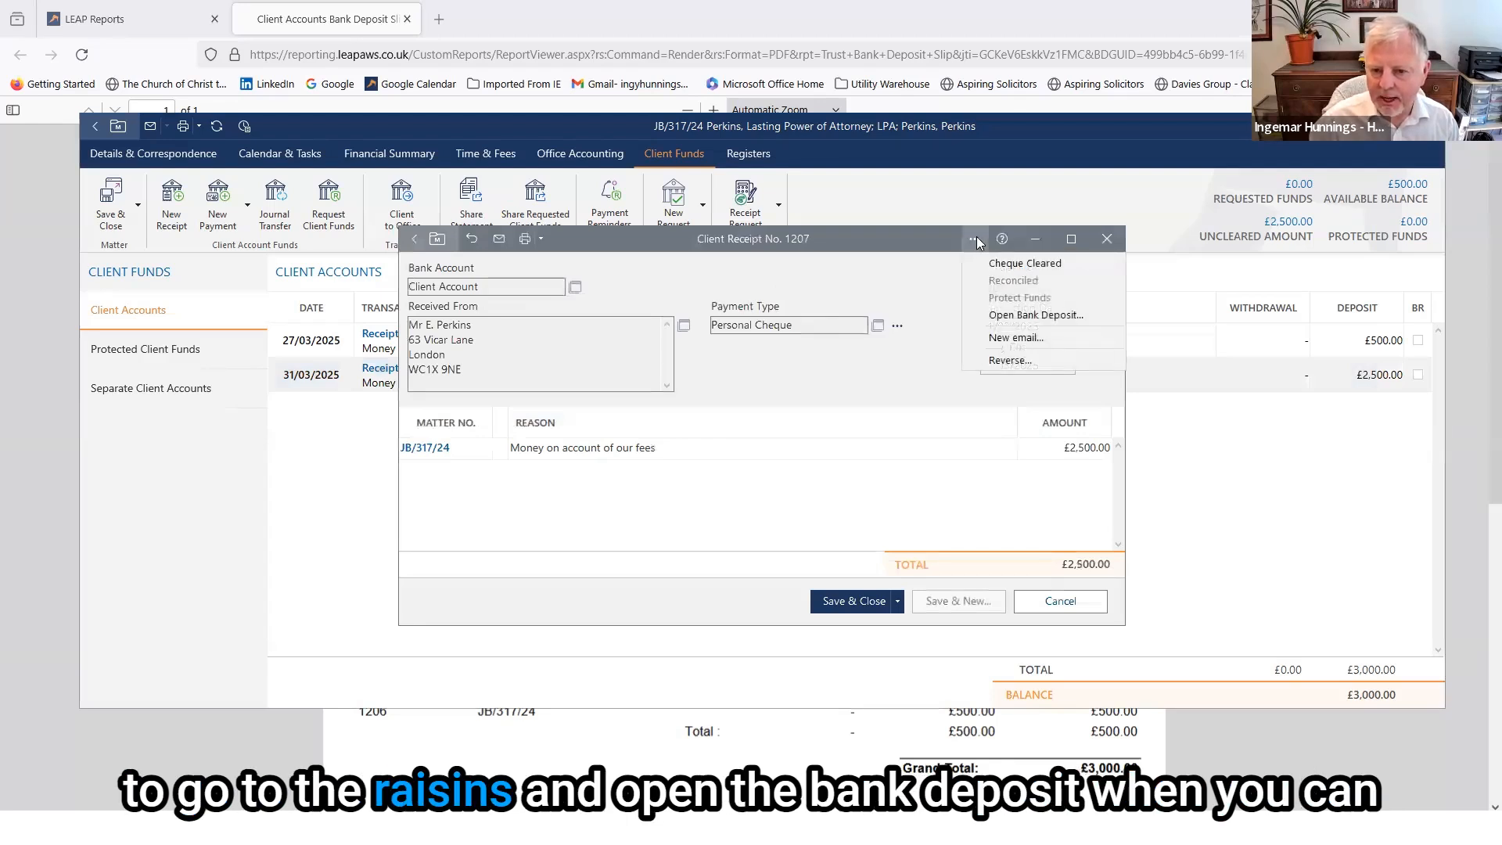
click(1035, 314)
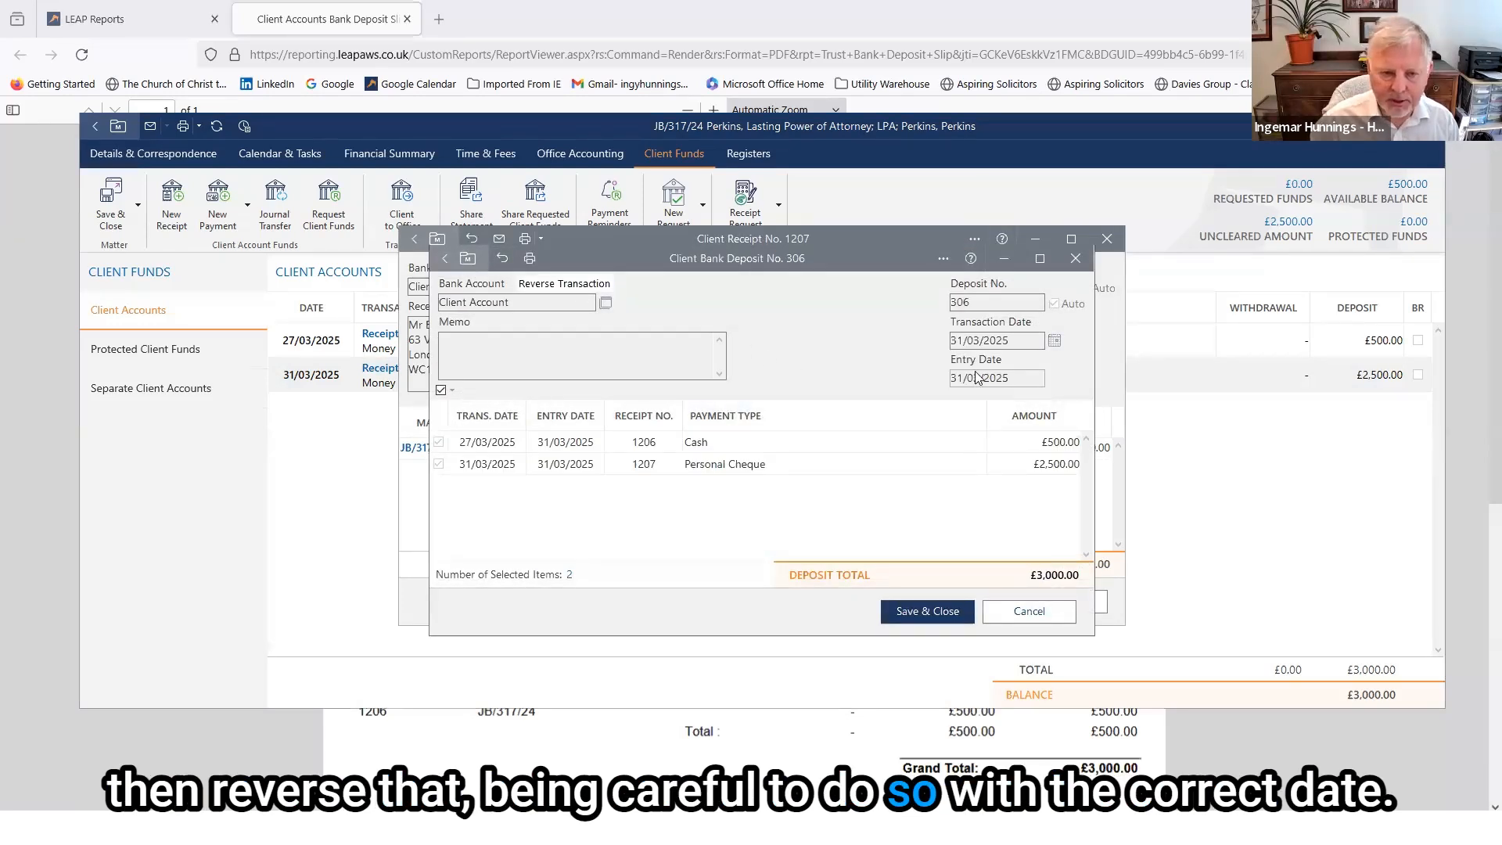
click(501, 258)
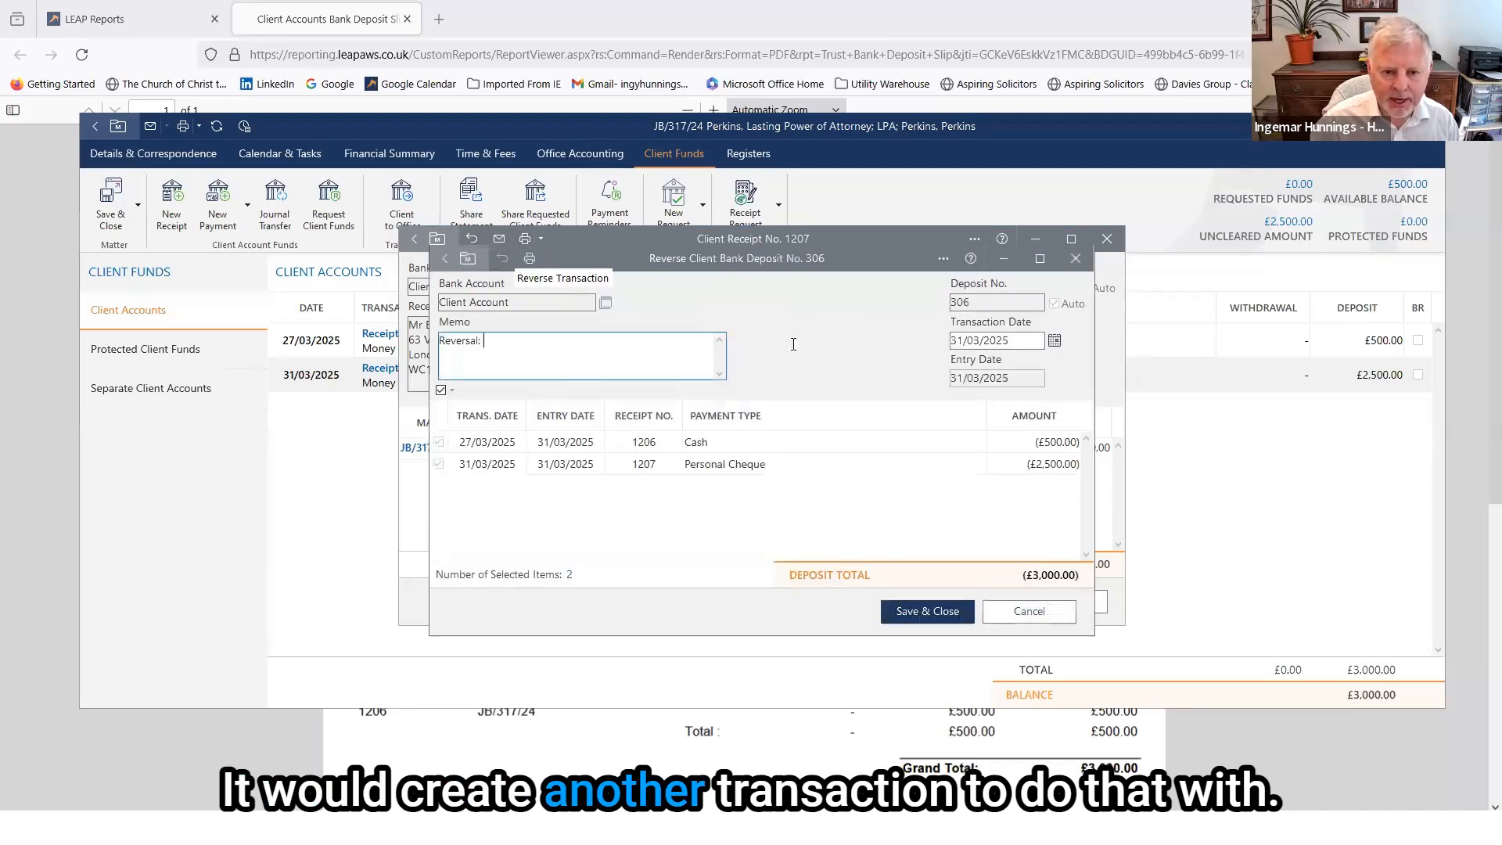
click(1030, 611)
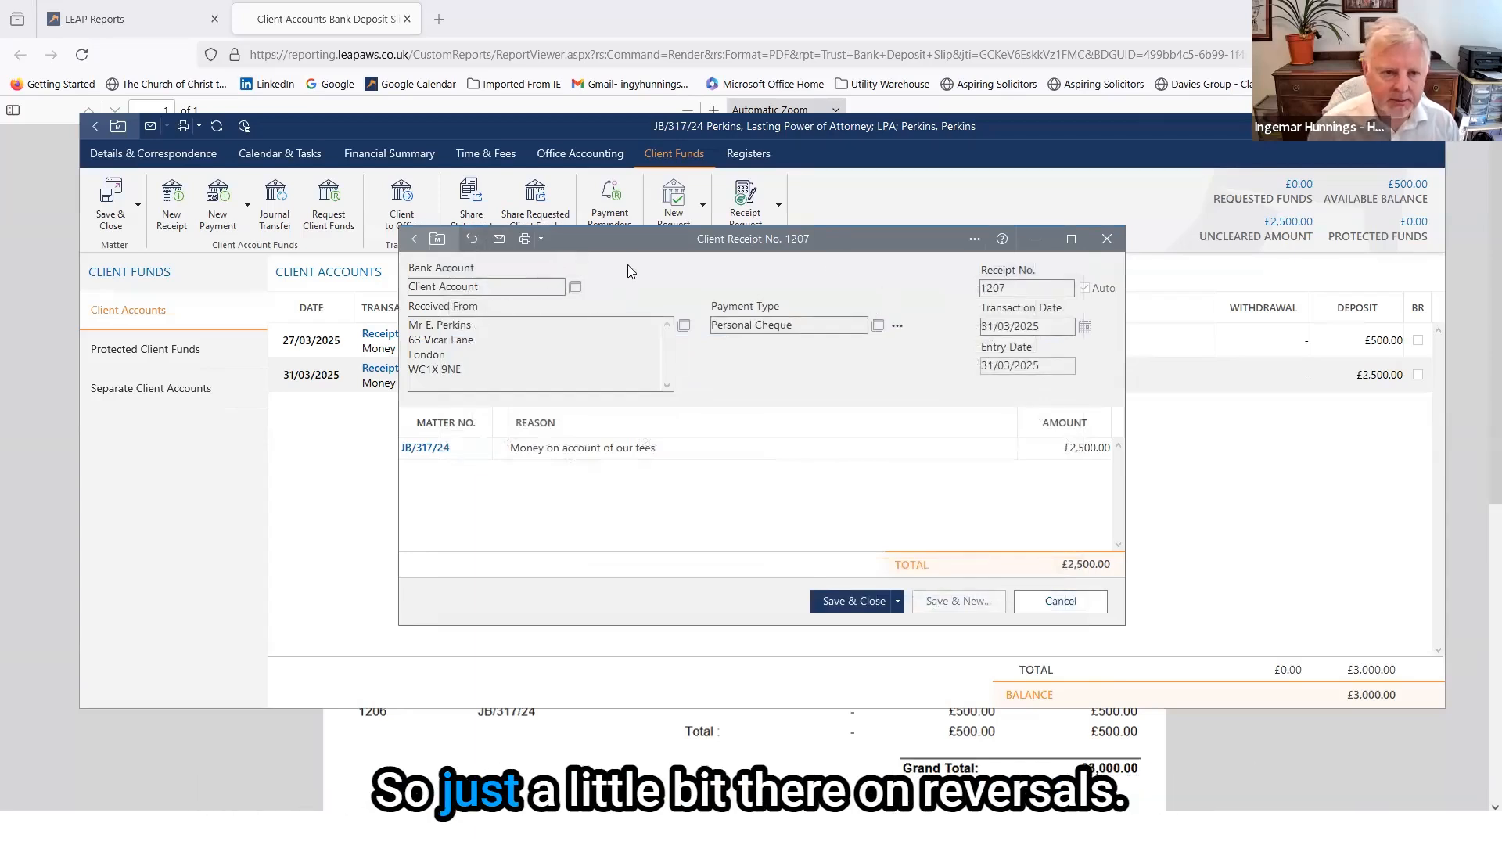
click(1059, 601)
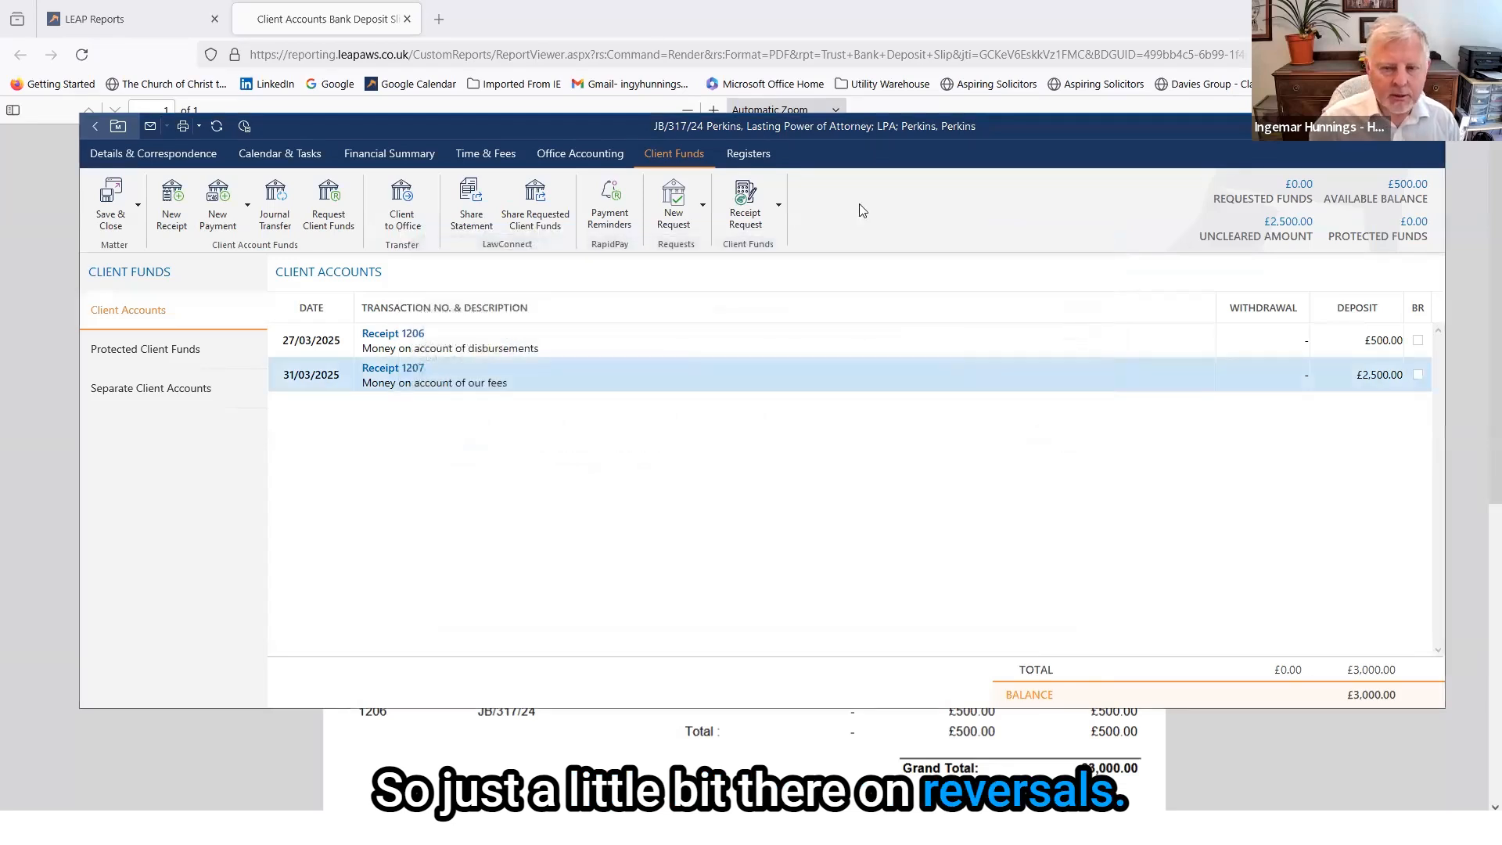